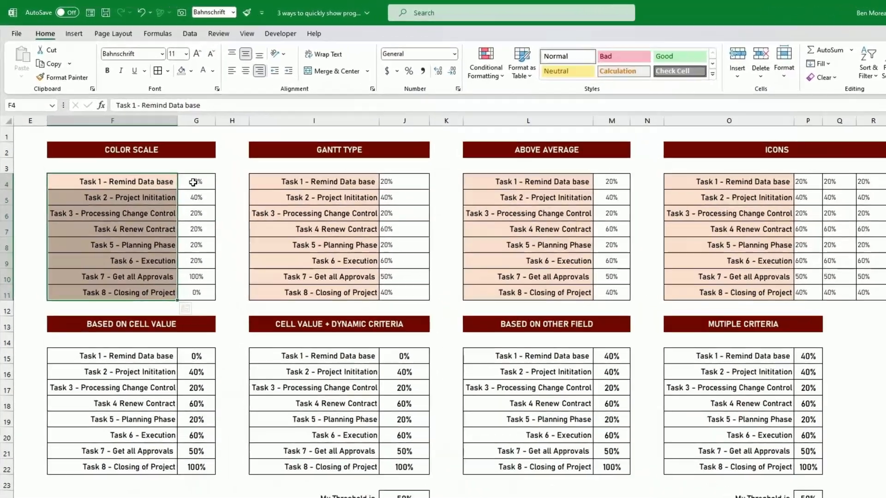
Apply the green-yellow-red color scale to the Color Scale progress percentages in G4:G11
left_click_drag(171, 159, 173, 249)
left_click(228, 229)
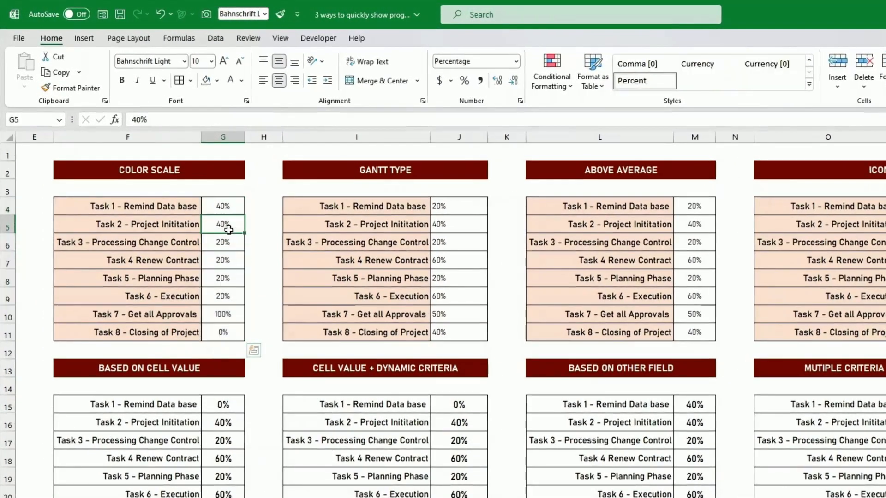
left_click(262, 224)
left_click_drag(234, 213, 230, 329)
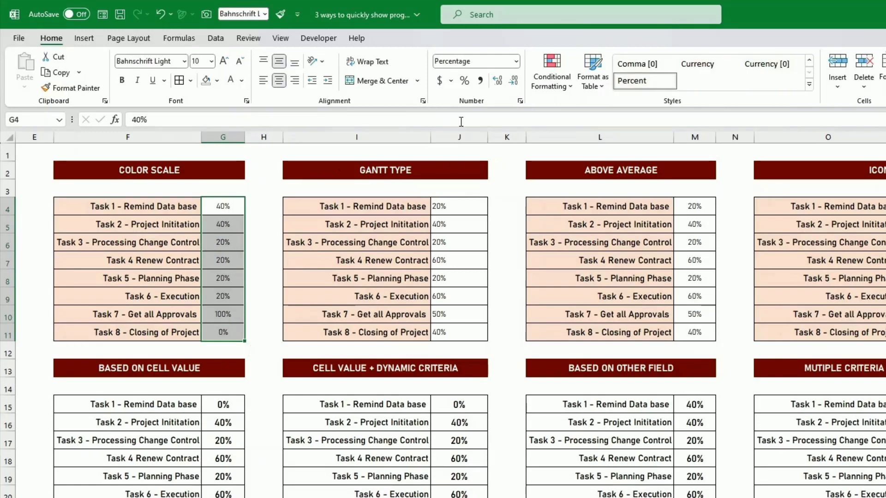
left_click(556, 84)
mouse_move(579, 190)
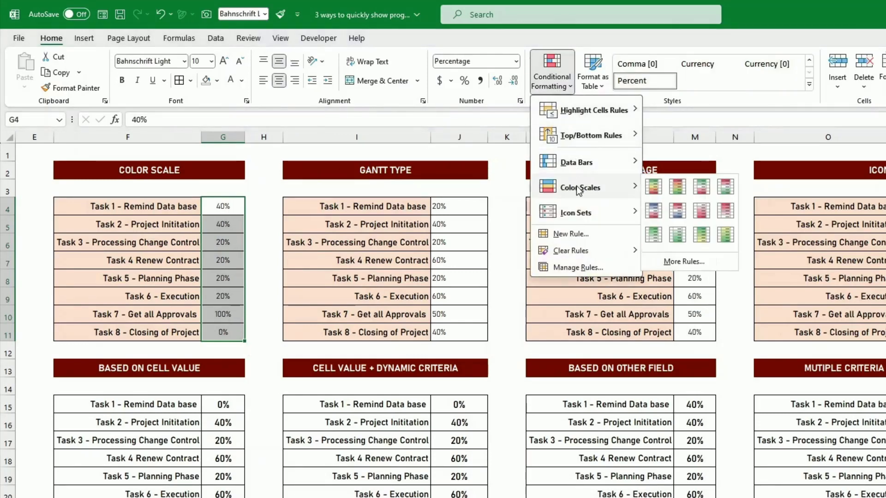
left_click(654, 186)
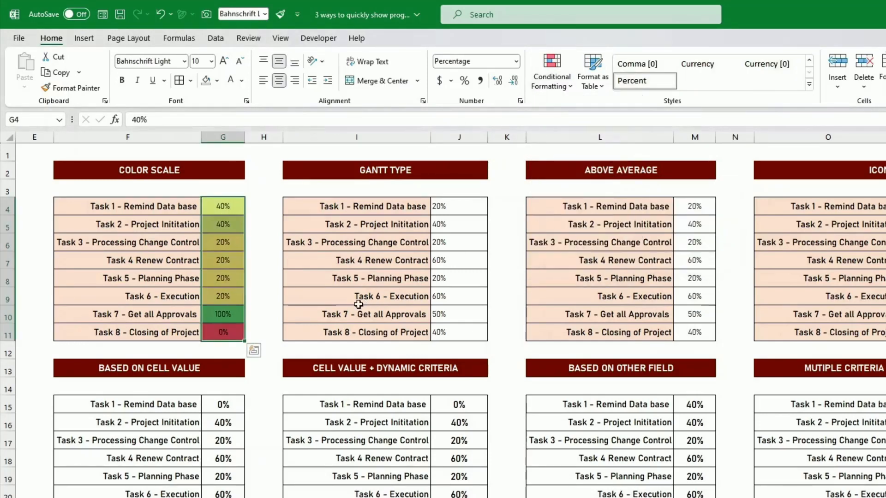
Set the progress of Task 7 and Task 8 to 50%
left_click(232, 332)
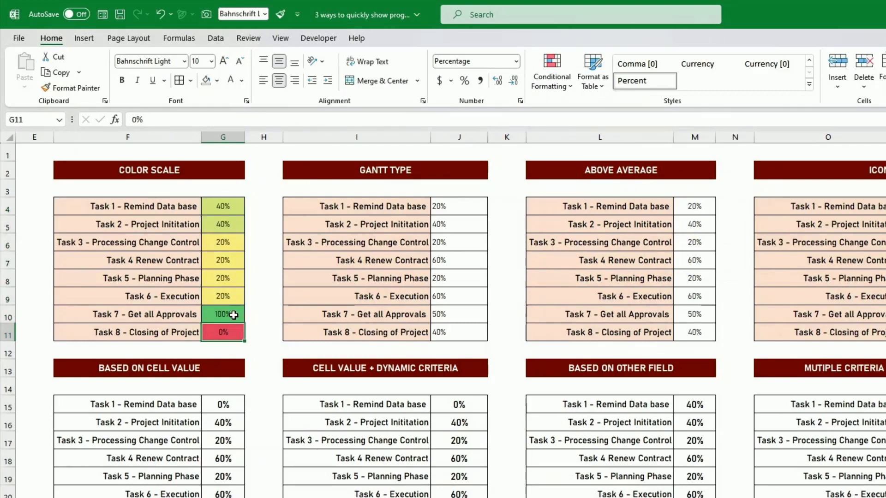
left_click(234, 316)
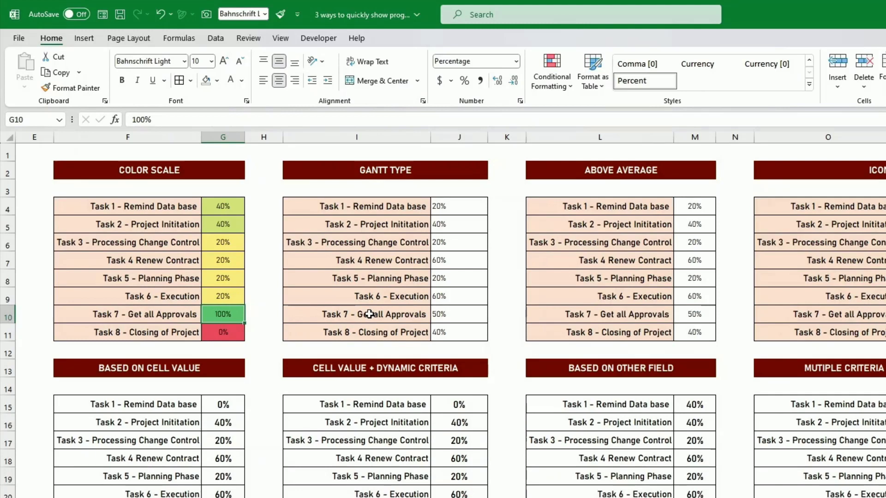
type("50%")
key("Return")
type("50%")
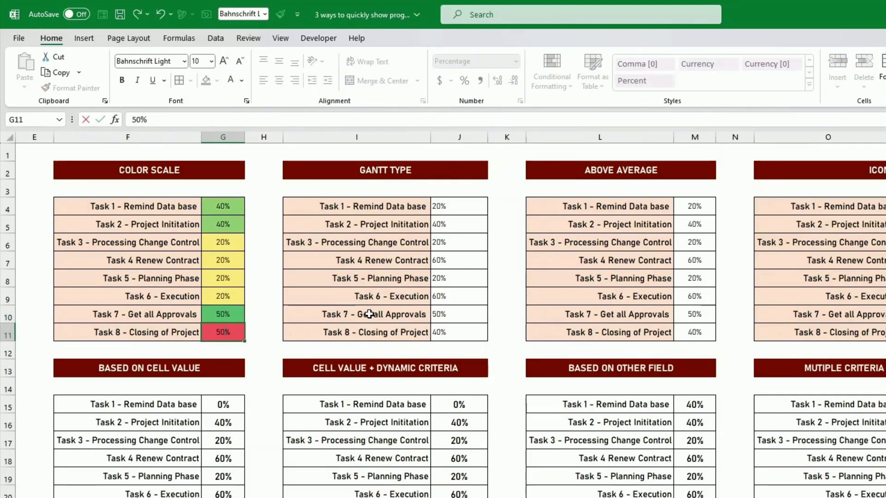
key("Return")
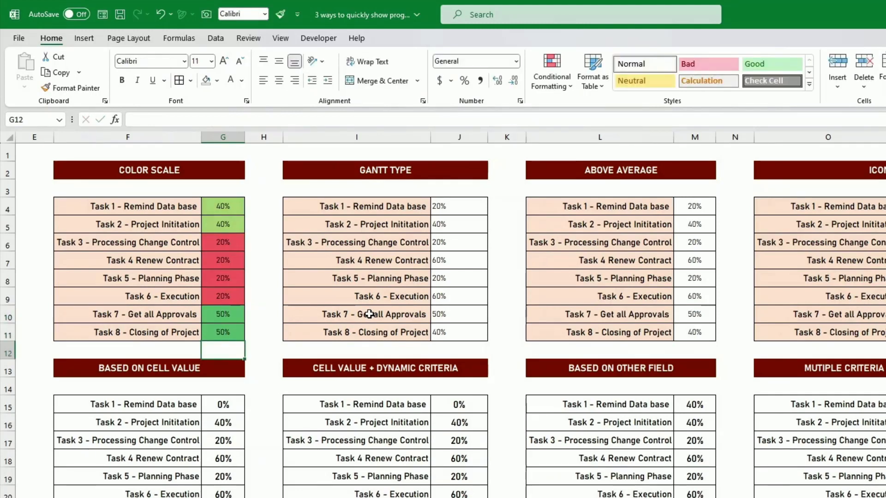
Edit the G4:G11 color scale rule so both its minimum and maximum types are Number, with a minimum of 0
left_click(233, 313)
left_click_drag(233, 314, 233, 327)
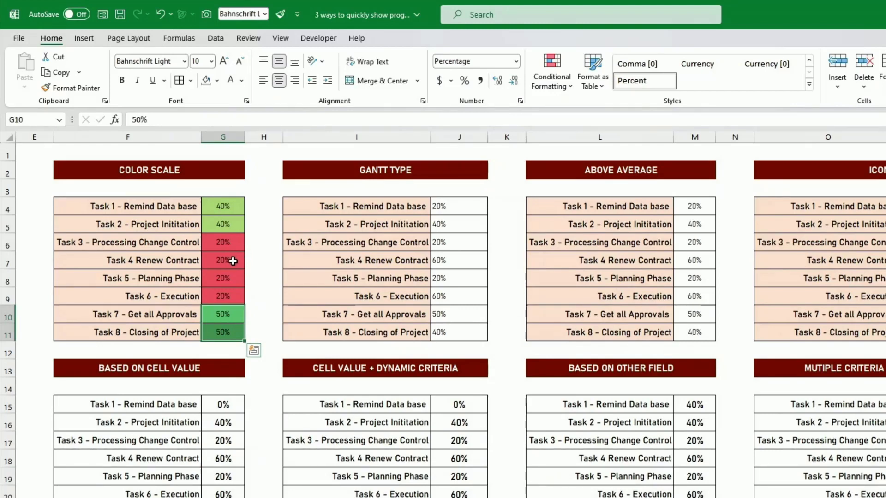
left_click(227, 205)
left_click_drag(227, 205, 224, 330)
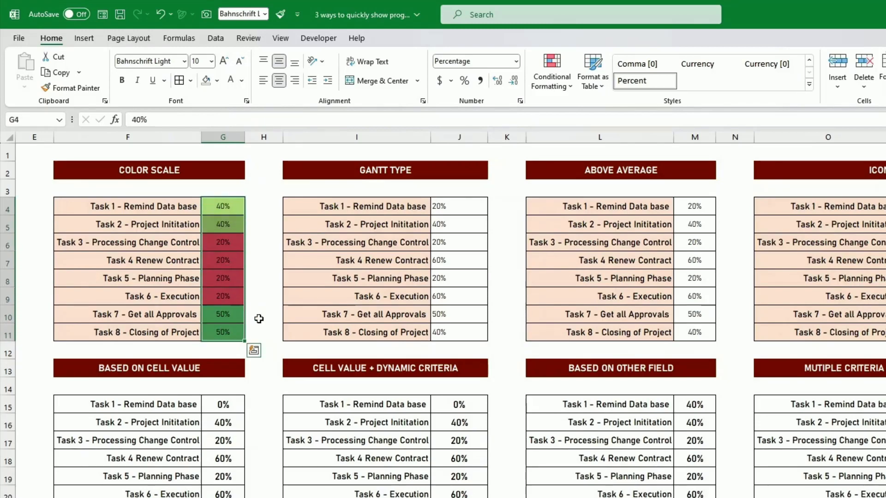
left_click(561, 82)
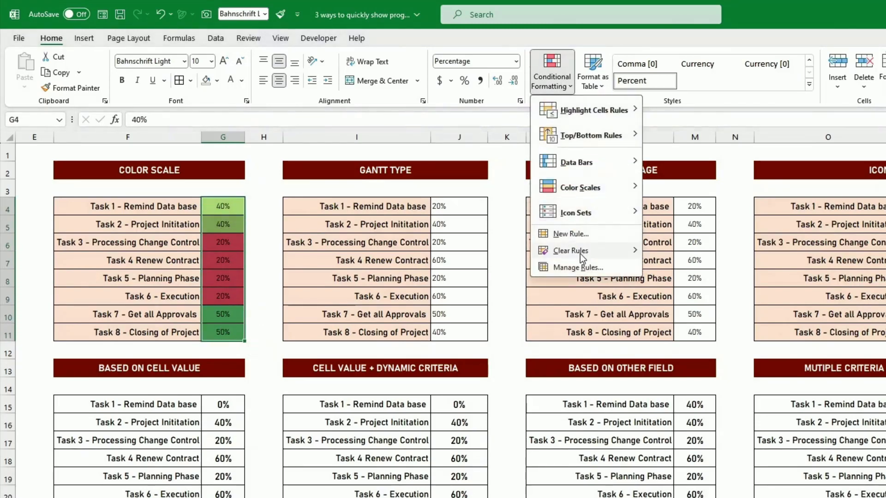
left_click(581, 267)
left_click(567, 251)
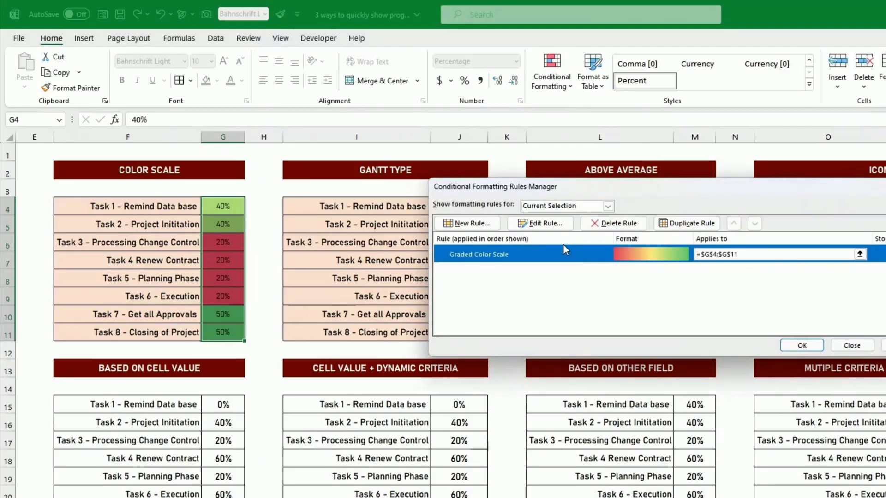
left_click(552, 224)
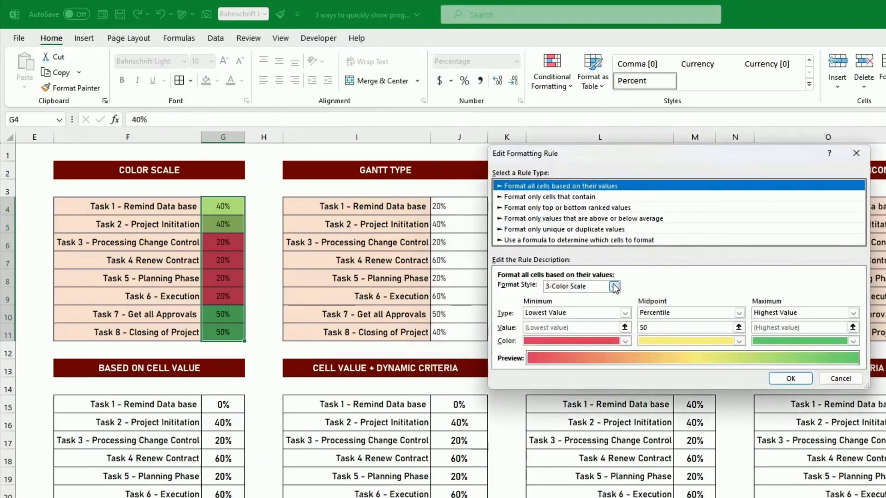
left_click(618, 313)
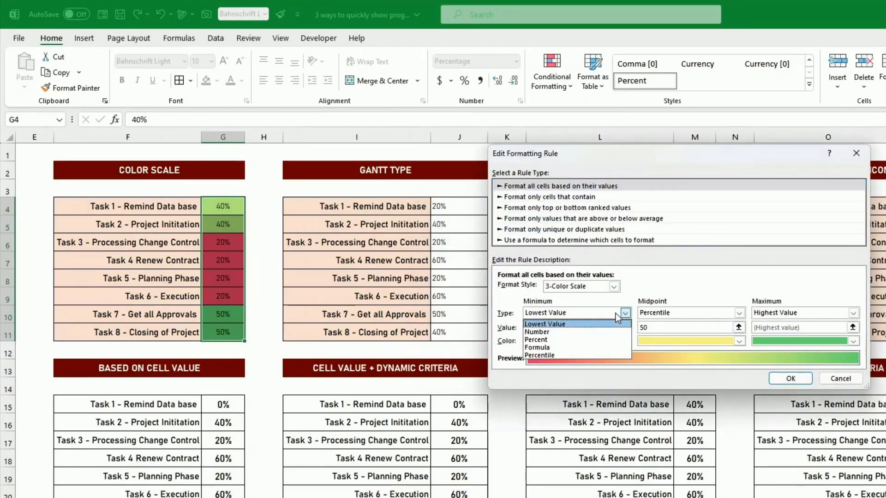
left_click(544, 333)
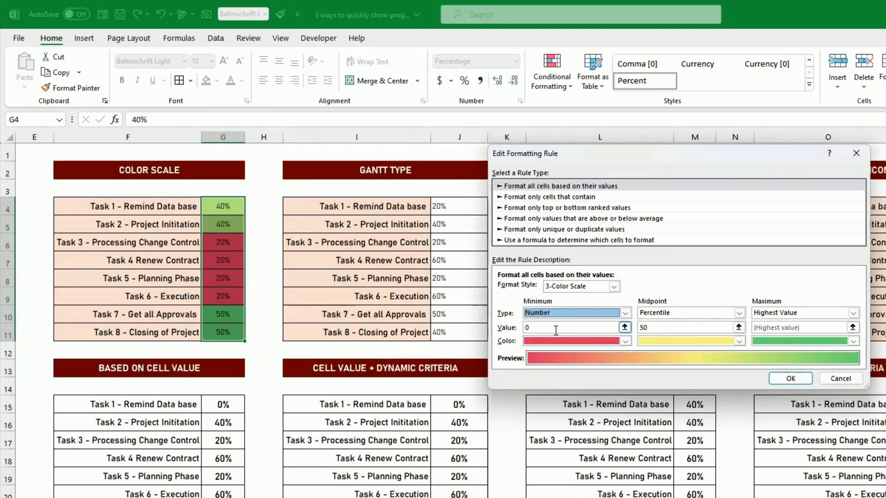
left_click(780, 314)
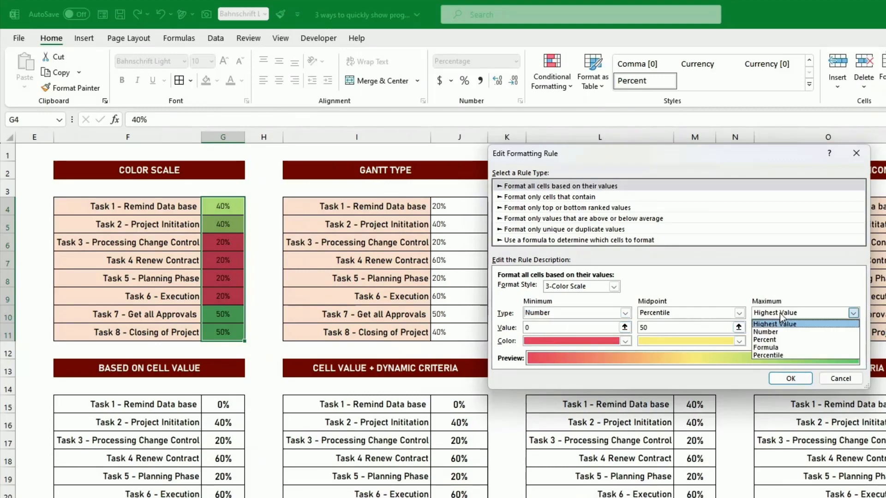
left_click(780, 332)
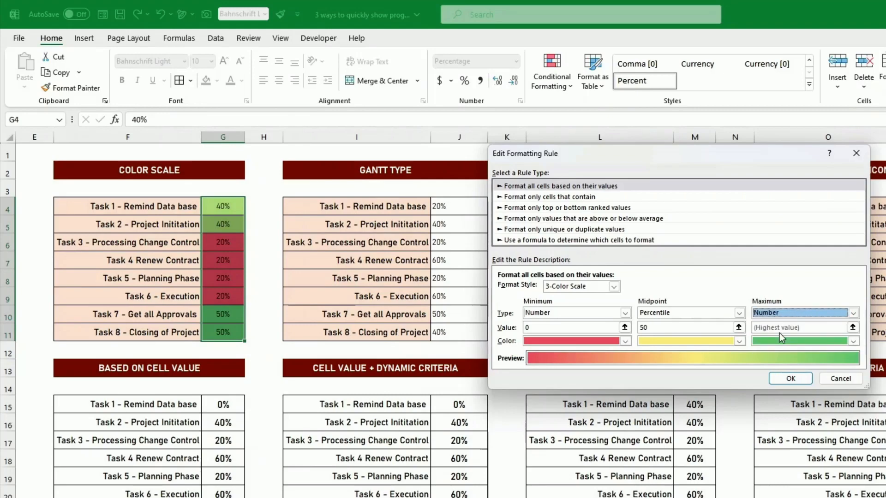
key("Tab")
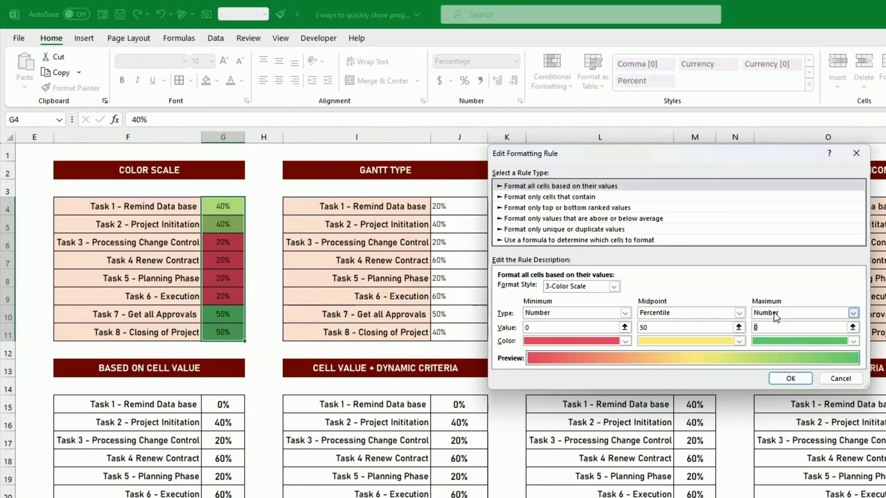
left_click(780, 383)
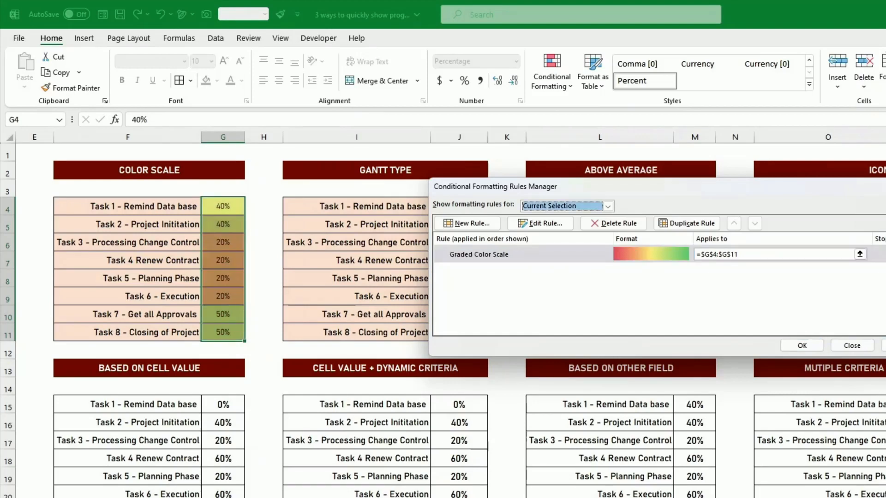
left_click(802, 346)
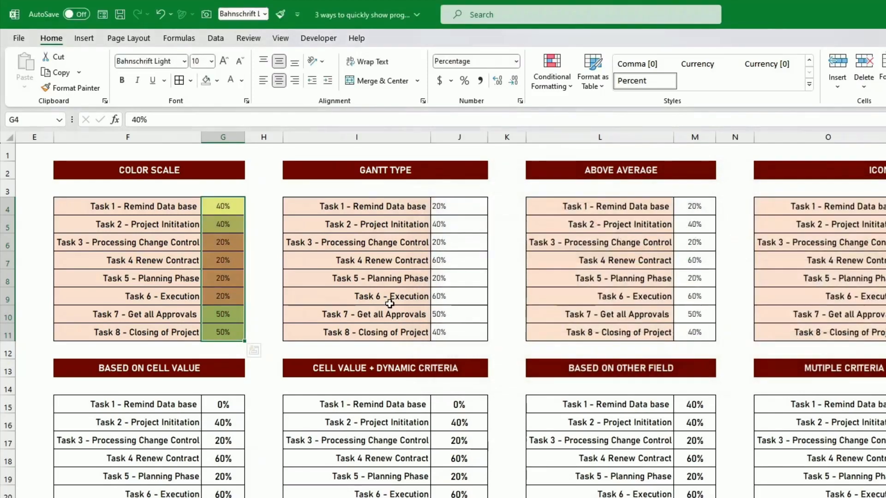
Set Task 8's progress to 100% and Task 6's progress to 0%
left_click(227, 242)
left_click(240, 335)
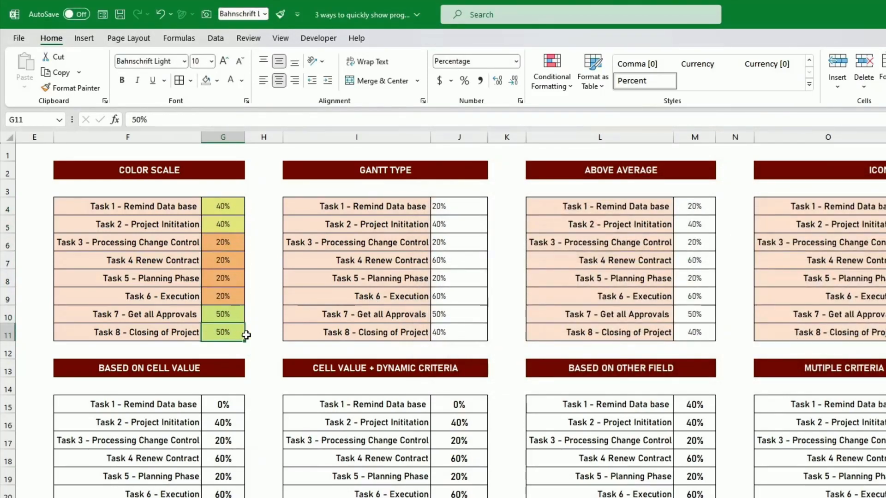
type("100")
key("ctrl+Return")
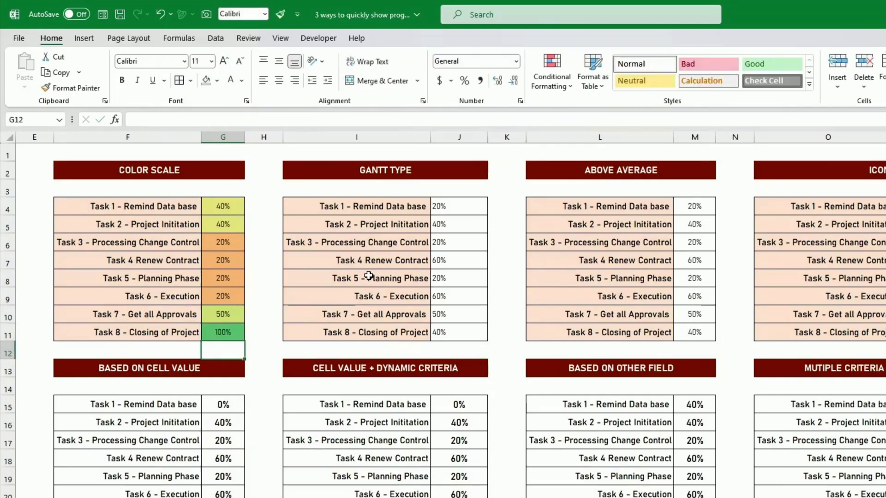
key("Up")
key("Up")
type("0")
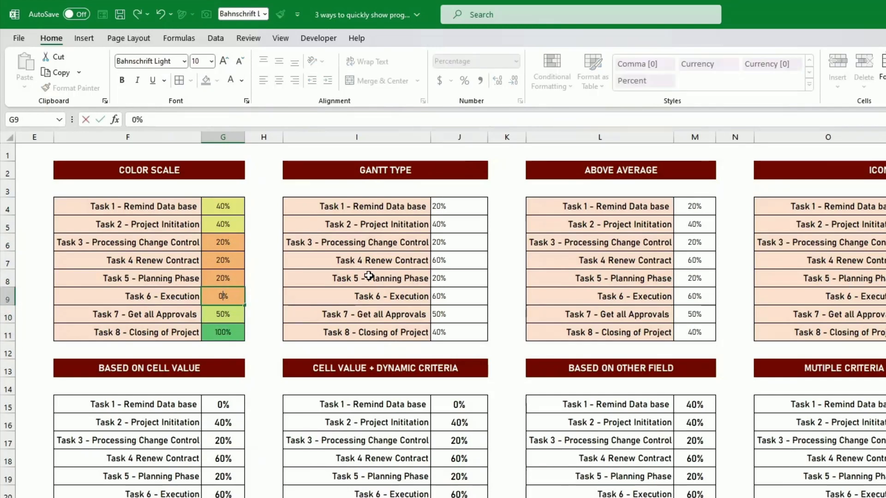
key("Return")
key("Up")
key("Up")
key("Up")
key("Up")
key("Up")
key("Up")
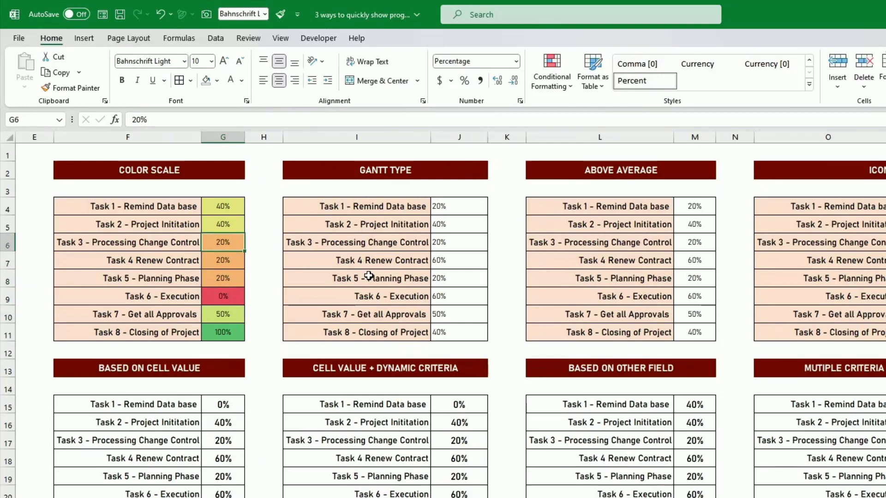
key("Down")
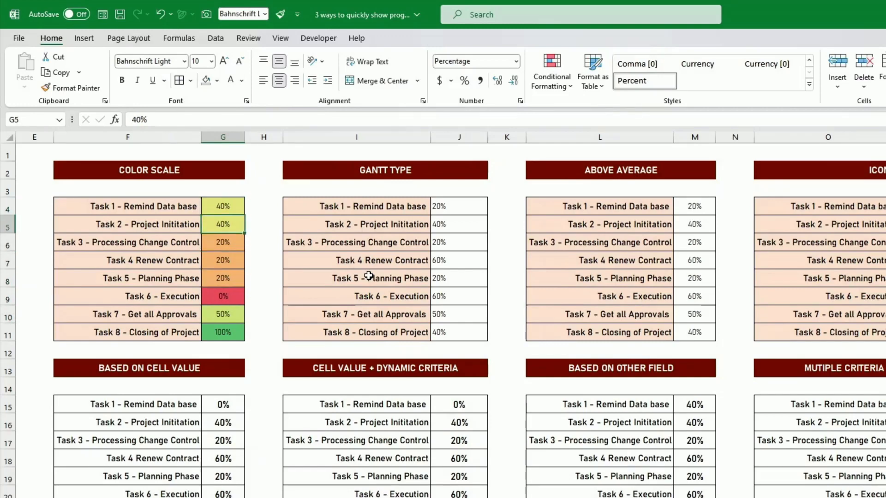
Apply orange solid-fill data bars to the Gantt Type percentages in J4:J11
left_click(369, 275)
left_click(452, 203)
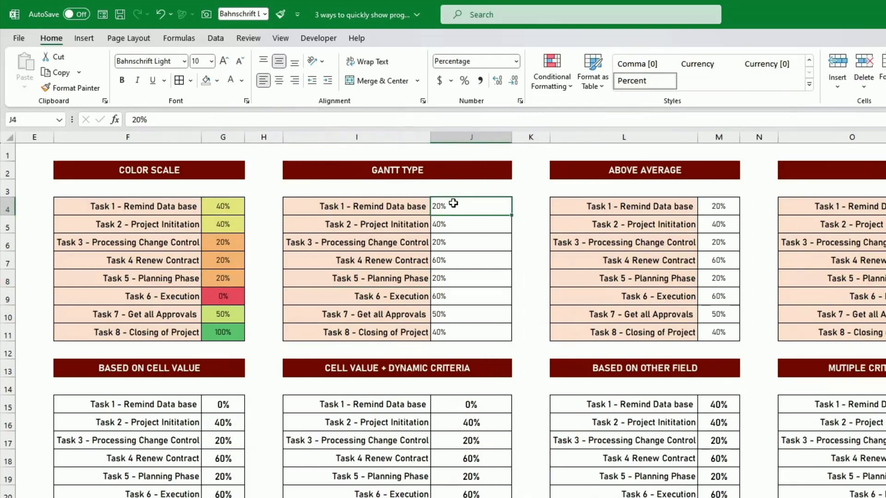
left_click_drag(457, 205, 472, 328)
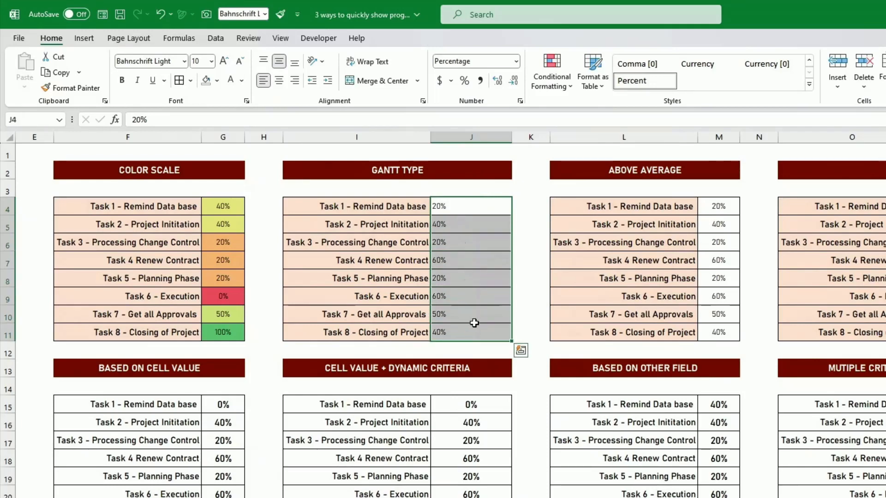
left_click(555, 87)
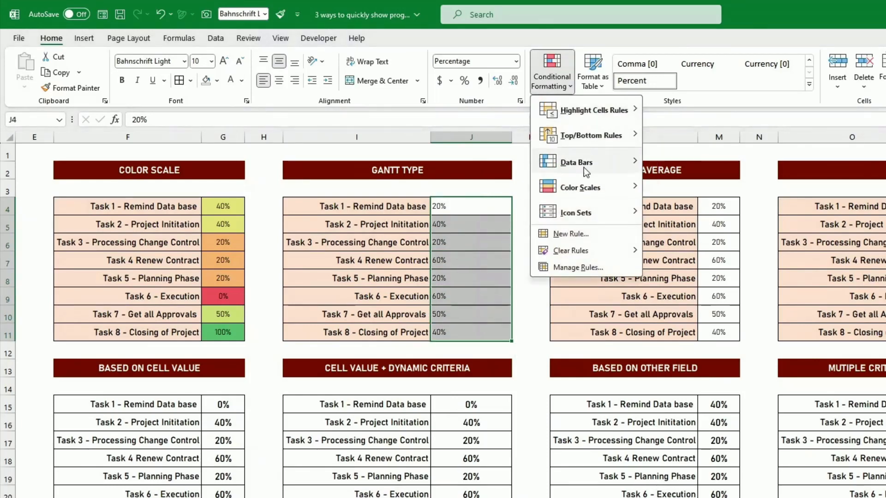
mouse_move(584, 164)
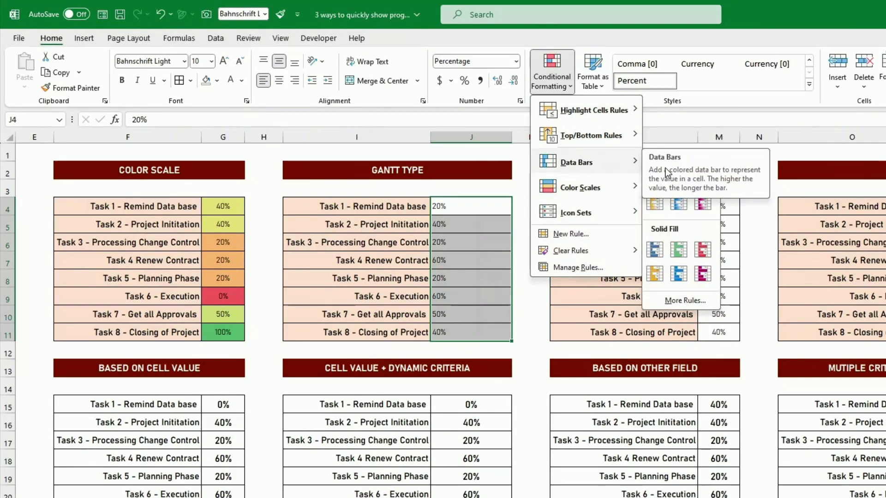
left_click(656, 275)
left_click(516, 257)
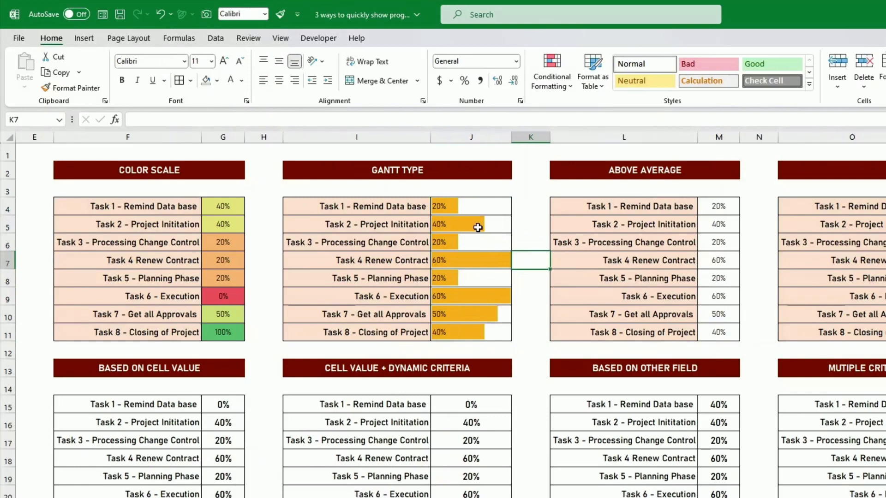
Edit the J4:J11 data bar rule so both minimum and maximum types are Number, with a minimum of 0
left_click(461, 261)
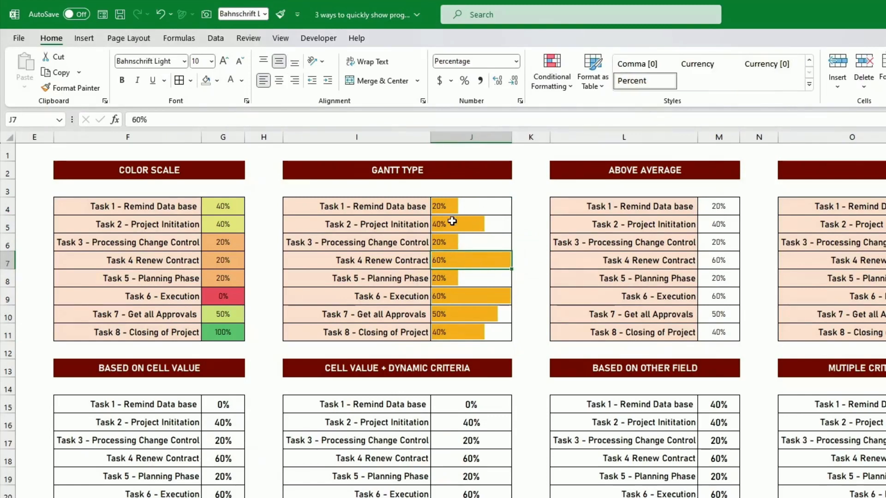
left_click_drag(470, 206, 475, 241)
left_click(450, 259)
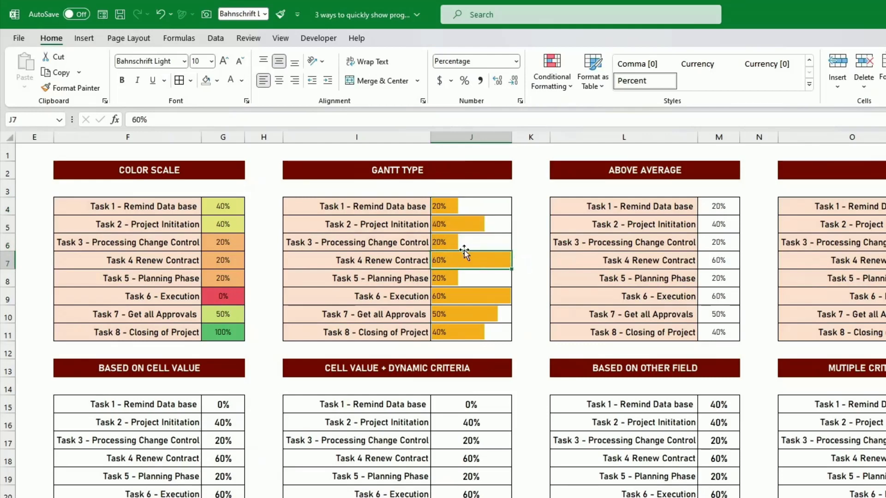
left_click_drag(481, 206, 508, 335)
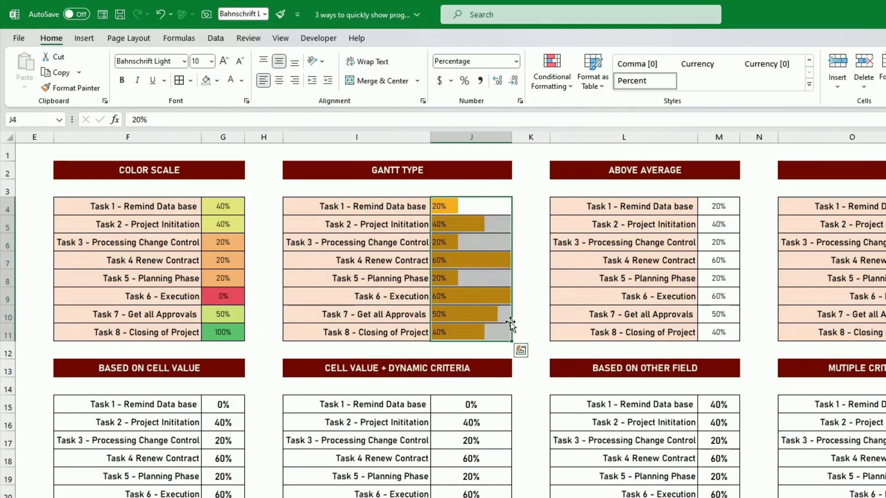
left_click(556, 87)
left_click(579, 267)
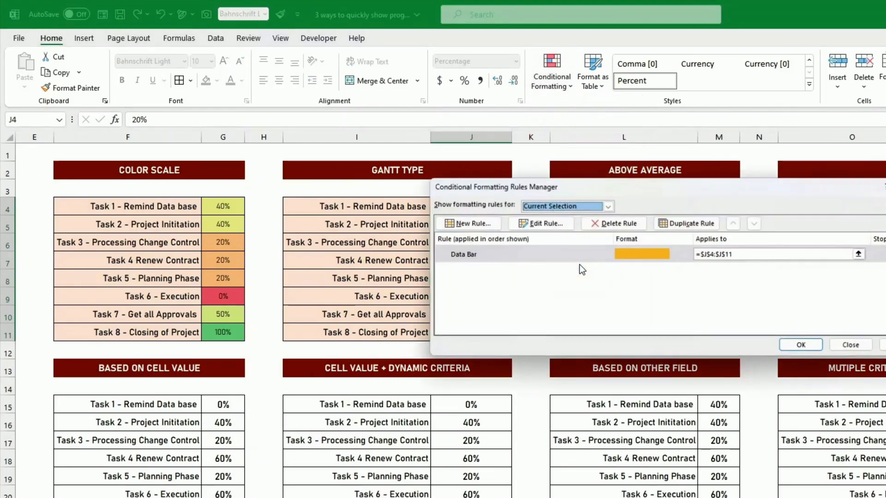
left_click(604, 253)
left_click(549, 225)
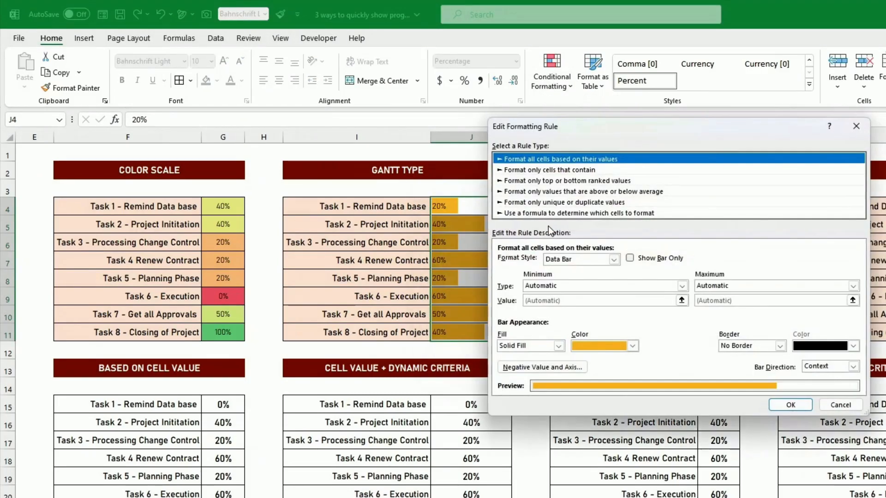
left_click(562, 285)
left_click(557, 304)
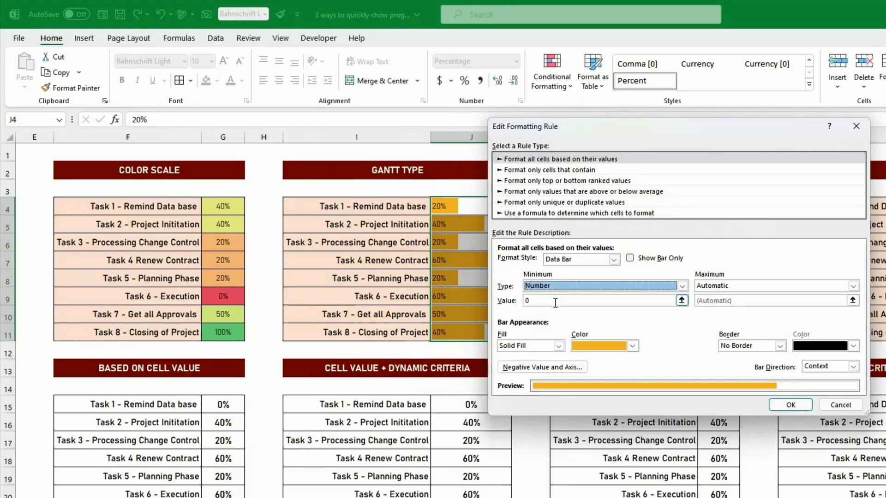
left_click(740, 286)
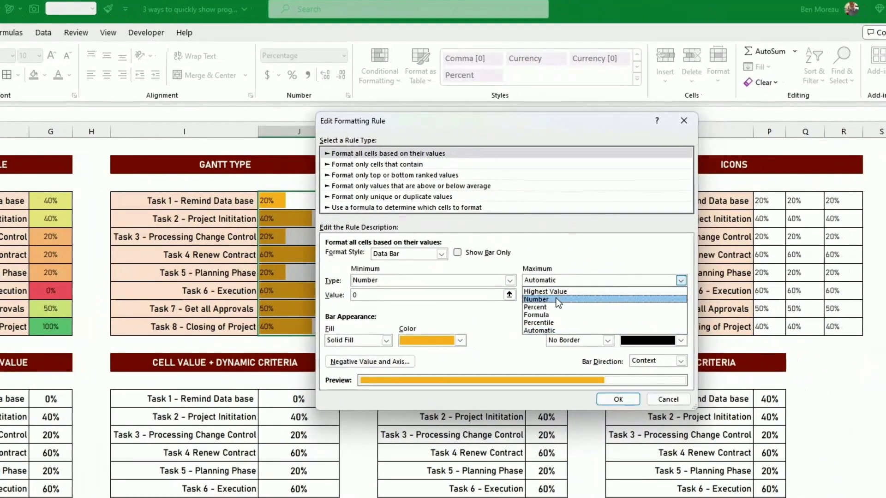
left_click(658, 302)
left_click(659, 298)
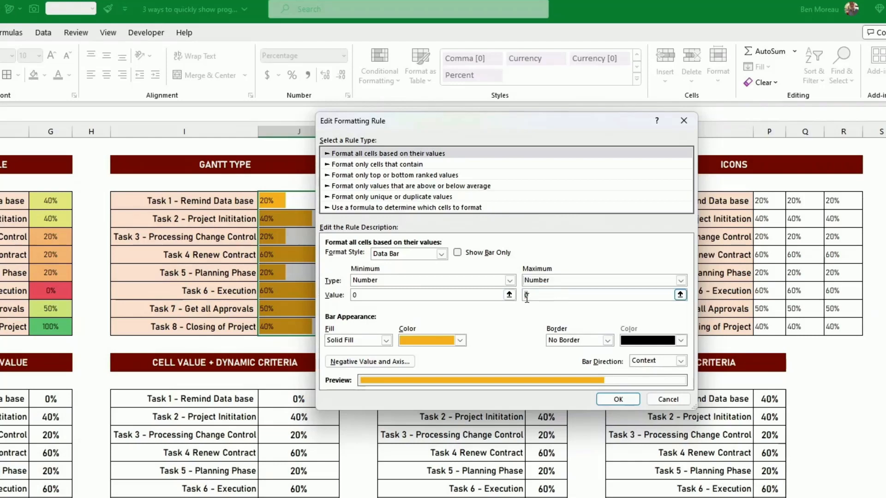
left_click(620, 405)
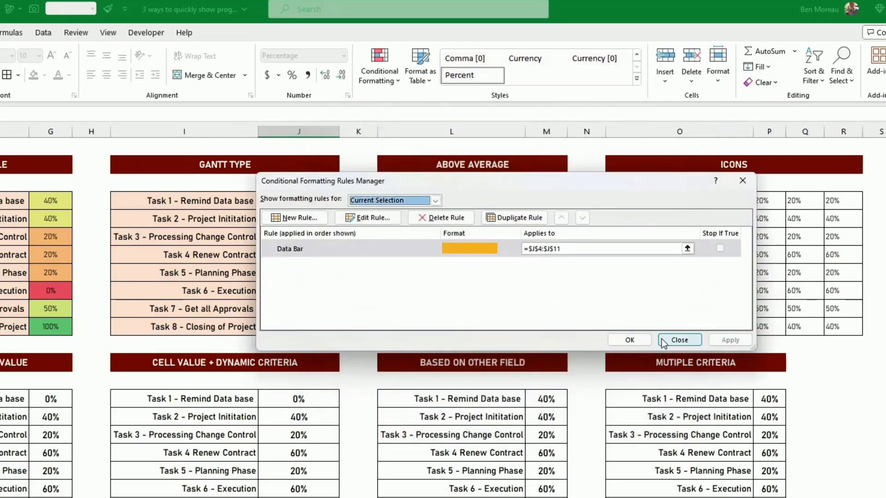
left_click(630, 340)
left_click(629, 344)
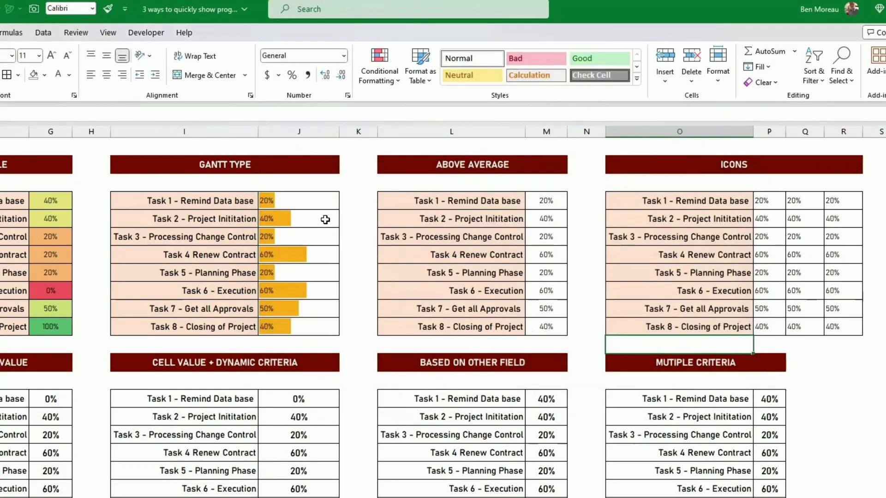
Highlight above-average values in M4:M11 with Green Fill with Dark Green Text
left_click(549, 203)
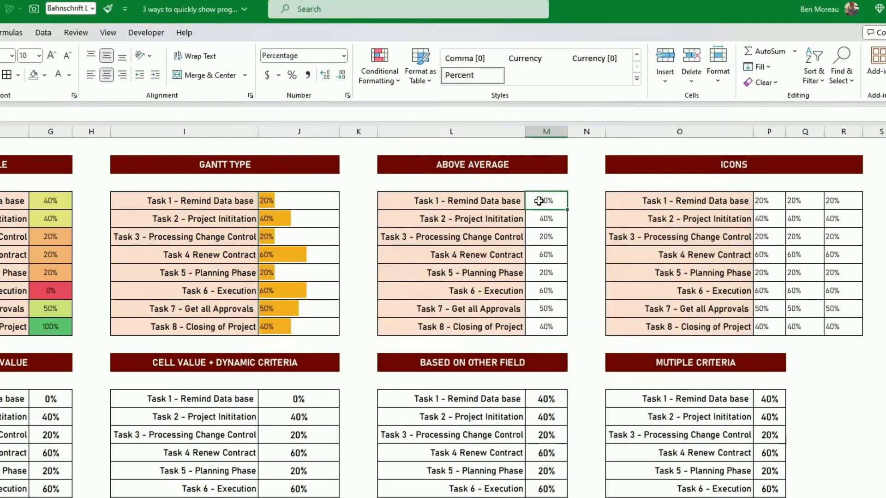
left_click_drag(543, 202, 549, 327)
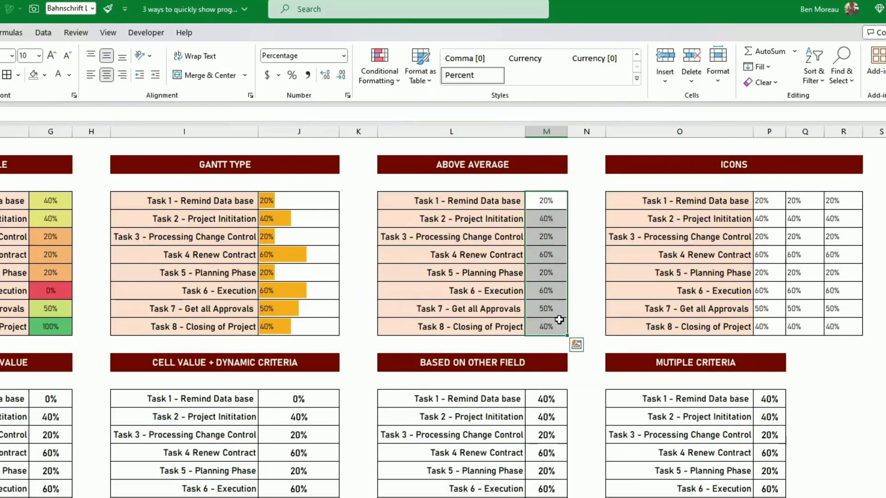
left_click(381, 80)
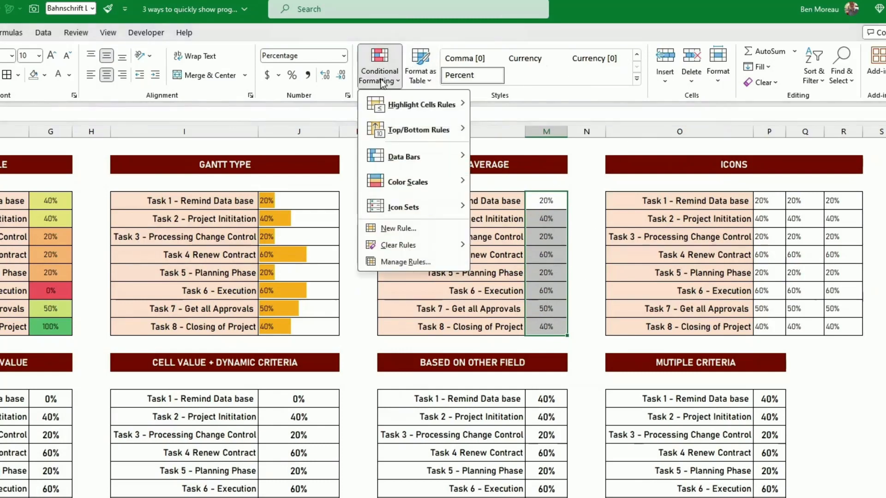
mouse_move(410, 110)
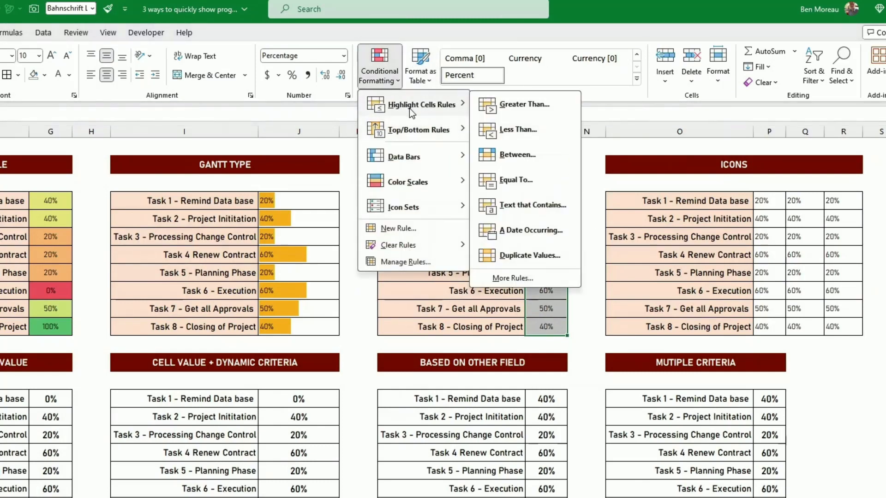
mouse_move(416, 129)
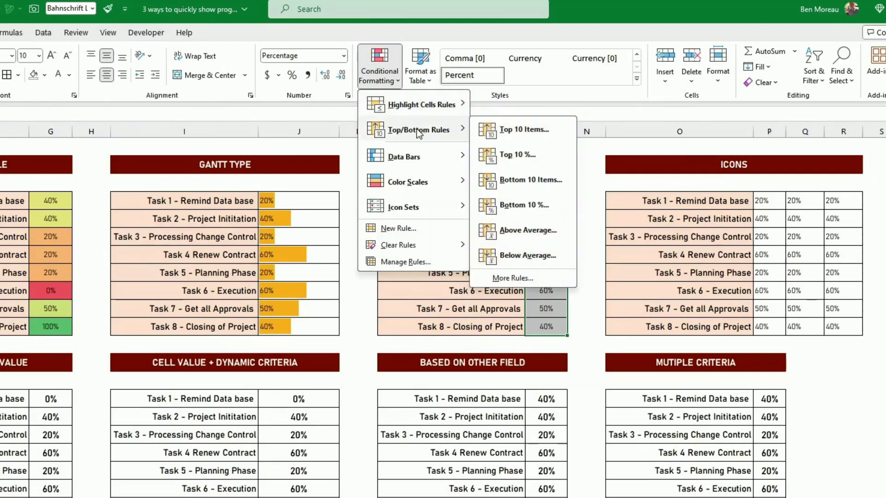
left_click(509, 230)
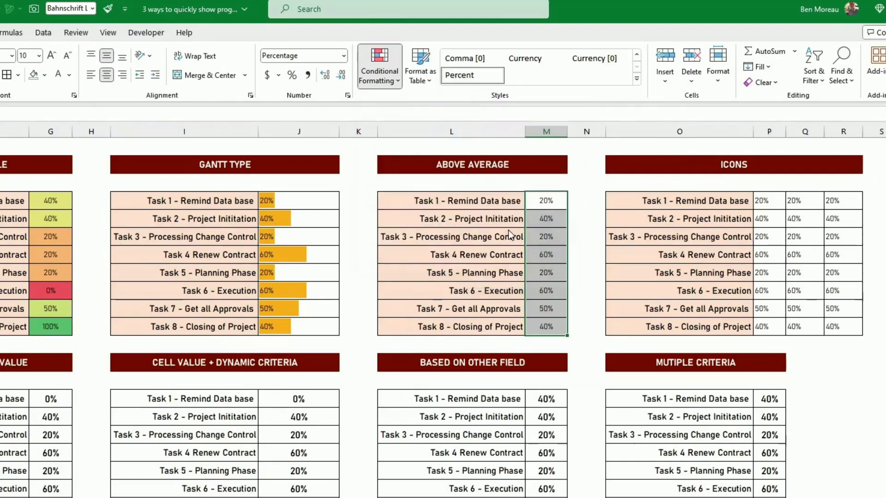
left_click(545, 253)
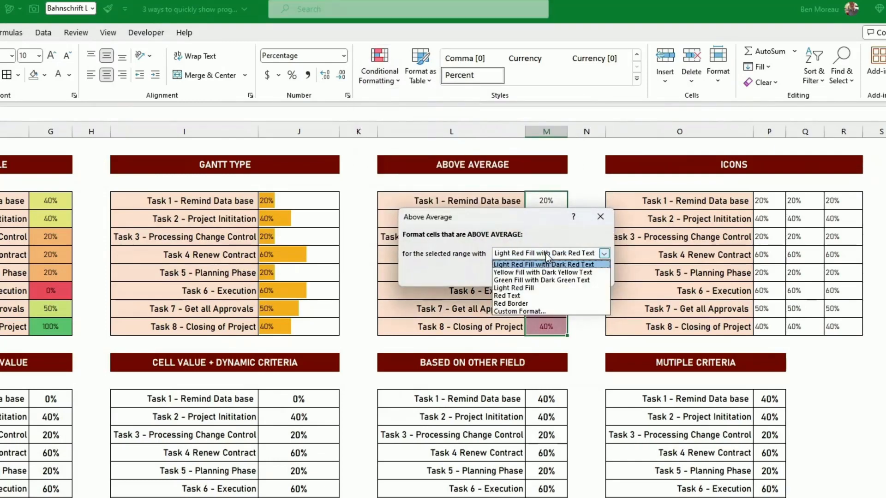
left_click(541, 280)
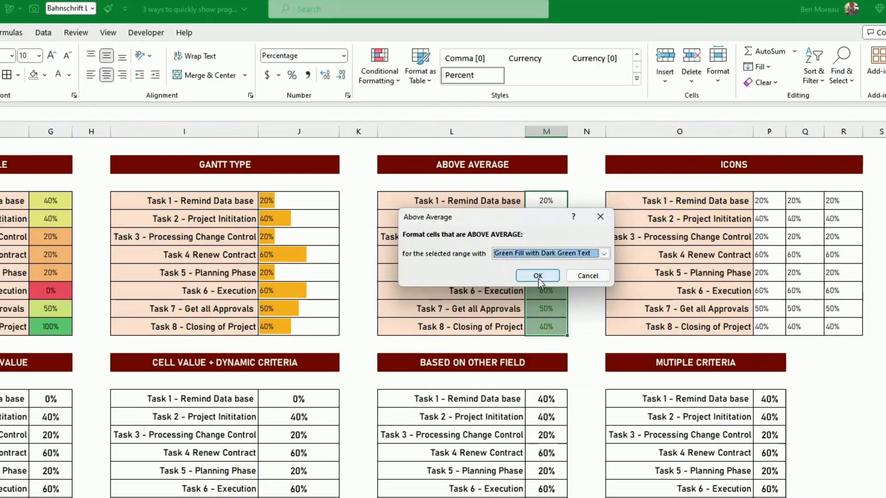
left_click(541, 277)
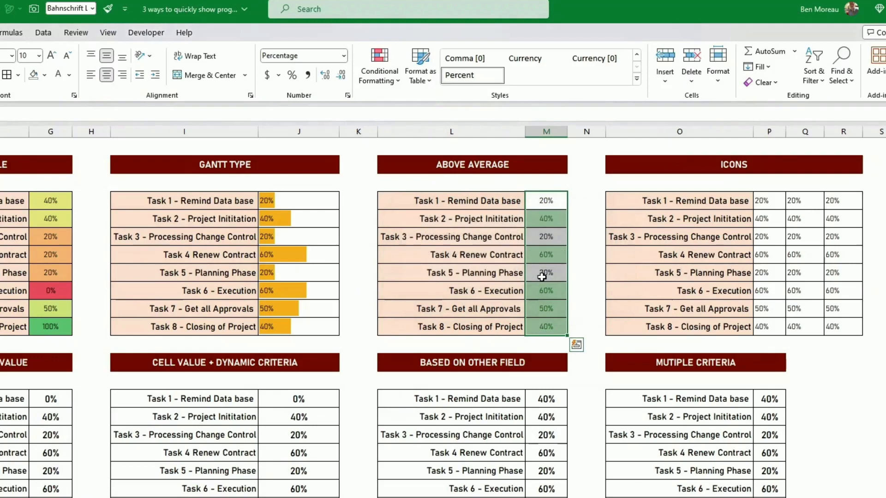
left_click(545, 277)
left_click(586, 298)
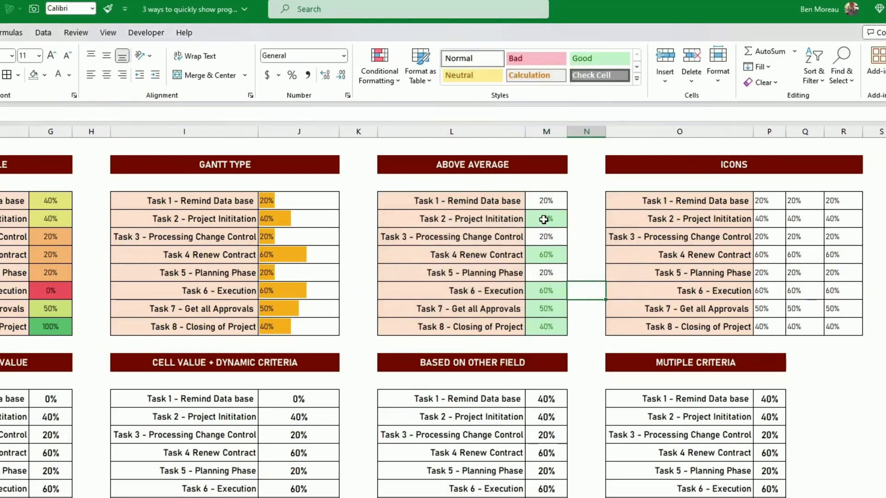
left_click_drag(541, 201, 541, 326)
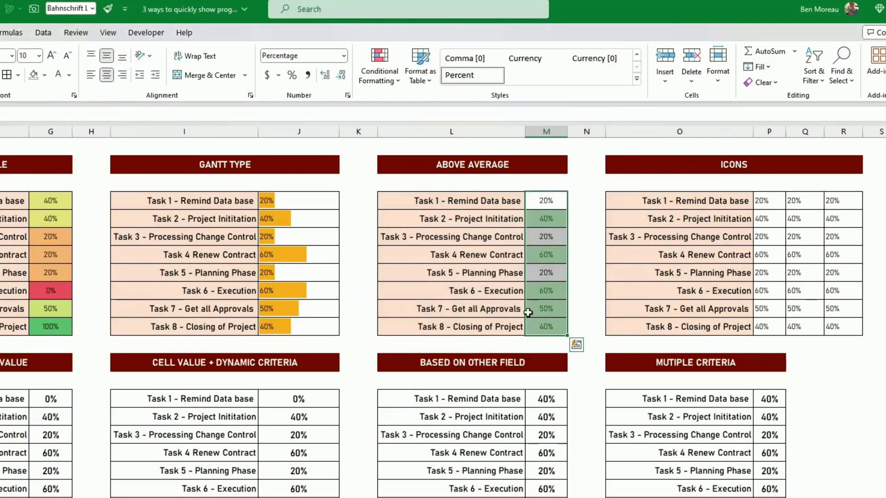
left_click(45, 74)
left_click(111, 123)
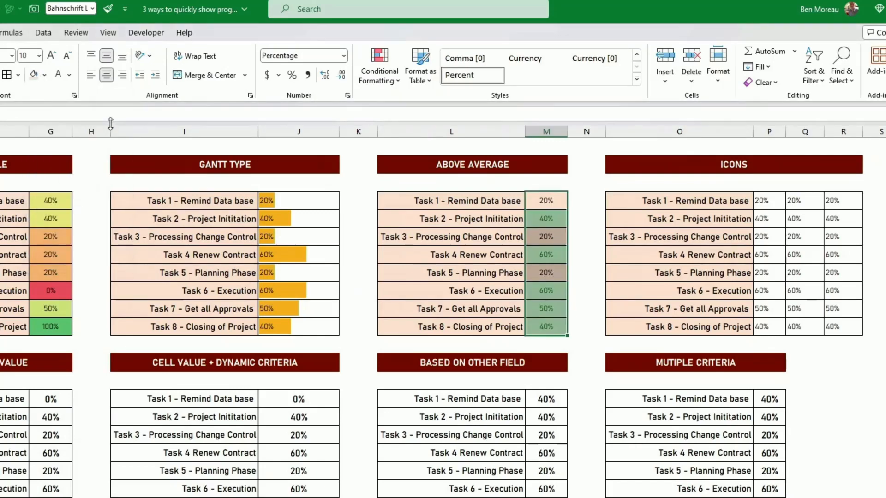
left_click(397, 257)
left_click(678, 308)
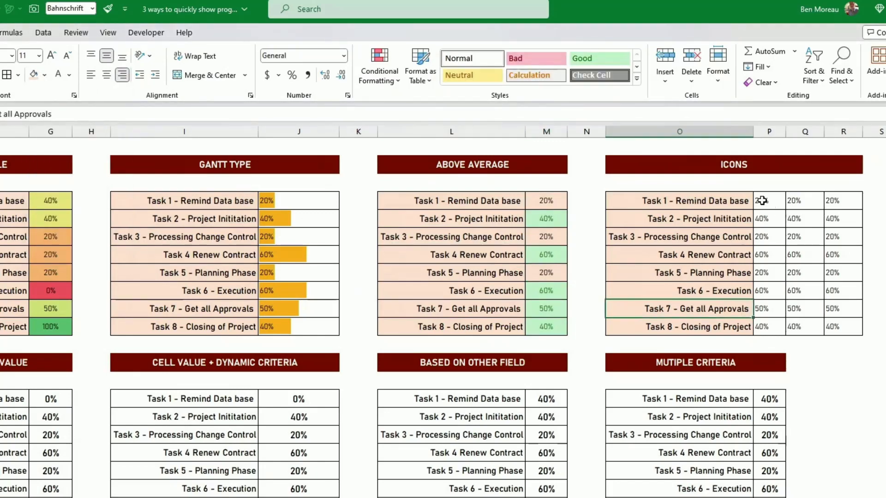
Apply a three traffic-light circle icon set to the Icons percentages in P4:P11
left_click_drag(766, 202, 776, 326)
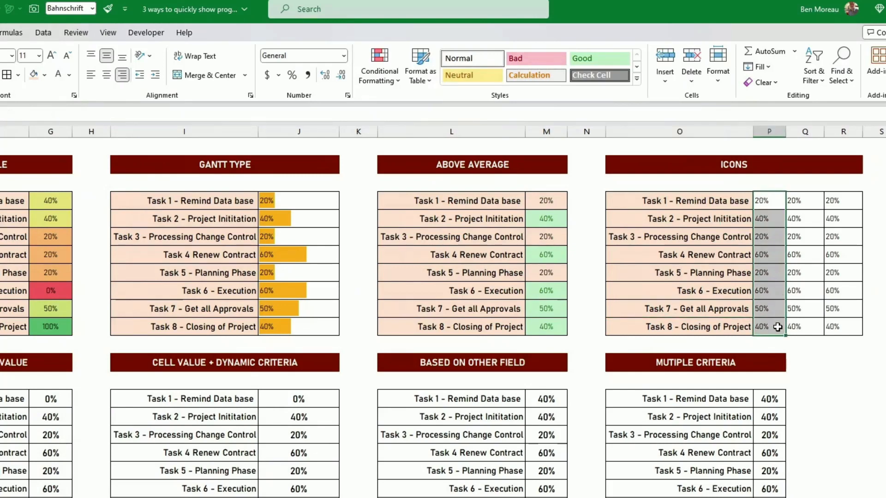
left_click(390, 86)
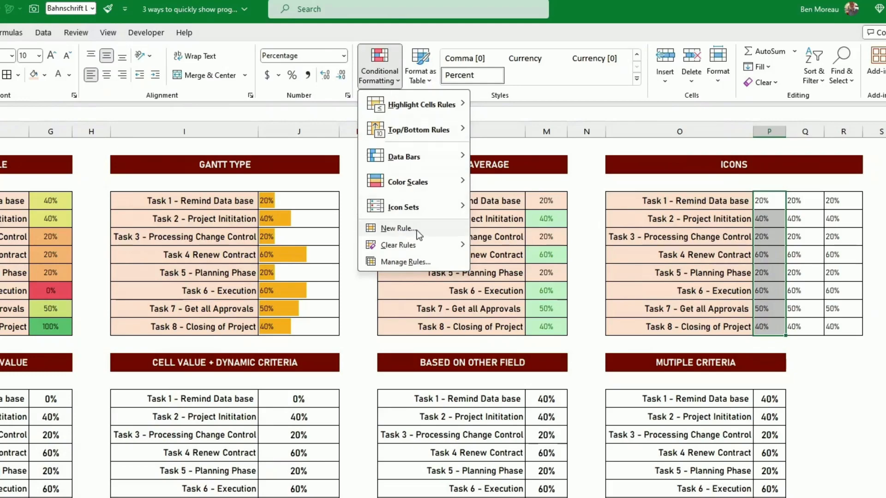
mouse_move(413, 210)
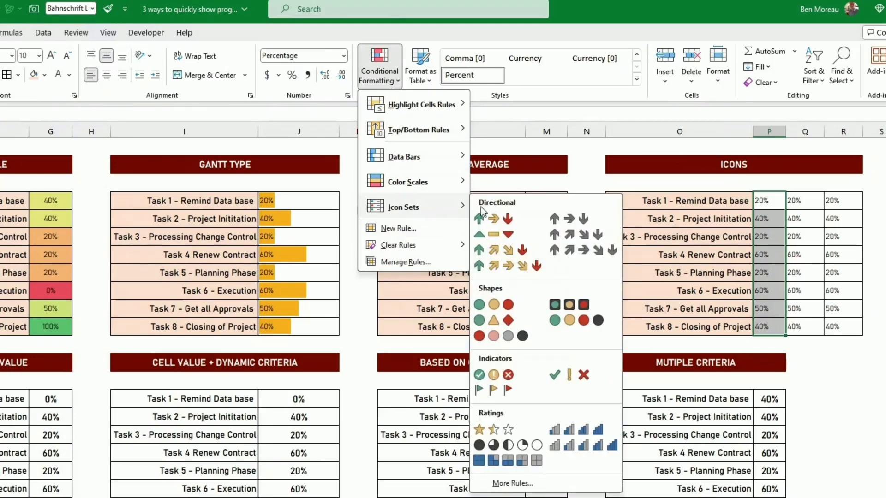
left_click(495, 306)
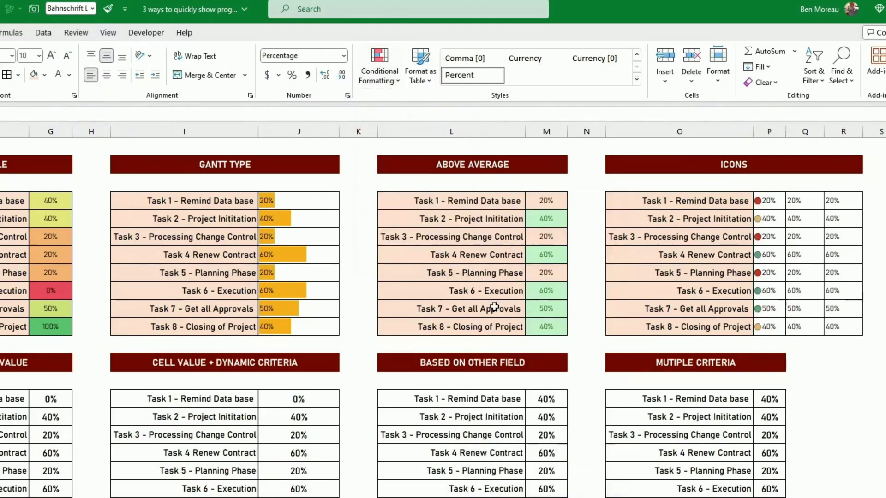
left_click(795, 248)
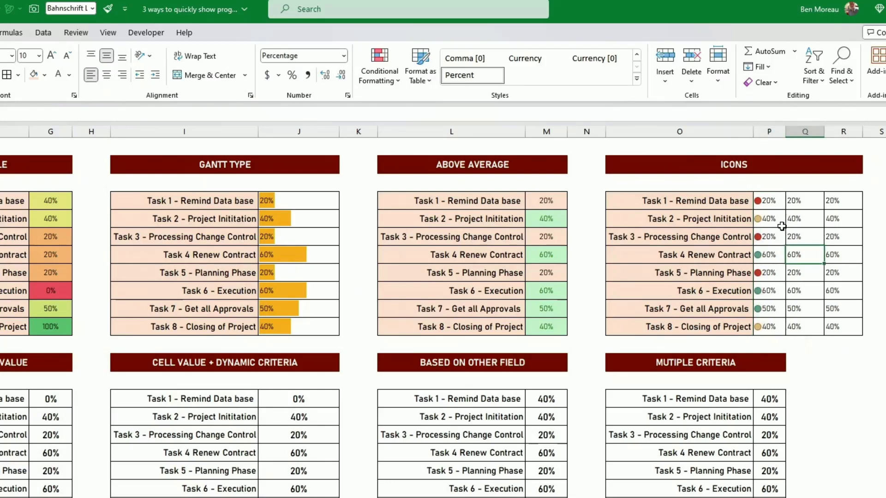
Edit the P4:P11 icon set rule to show the icons only, hiding the percentages
left_click_drag(769, 201, 767, 323)
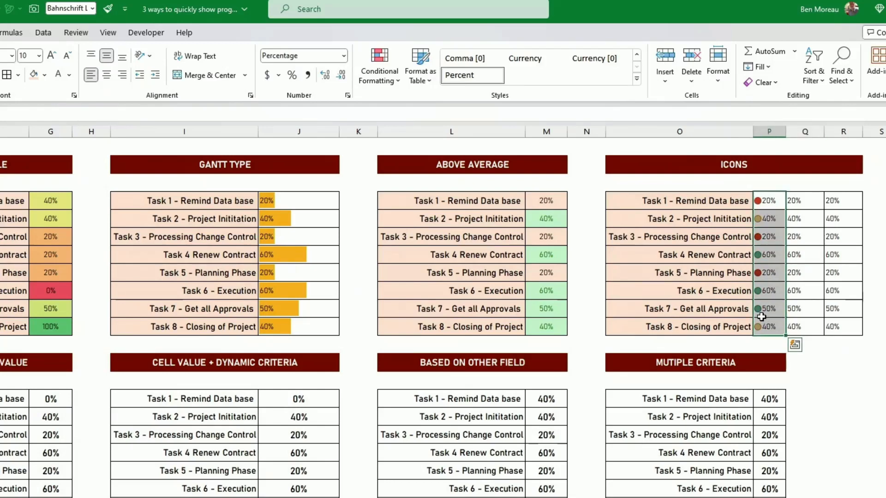
left_click(377, 80)
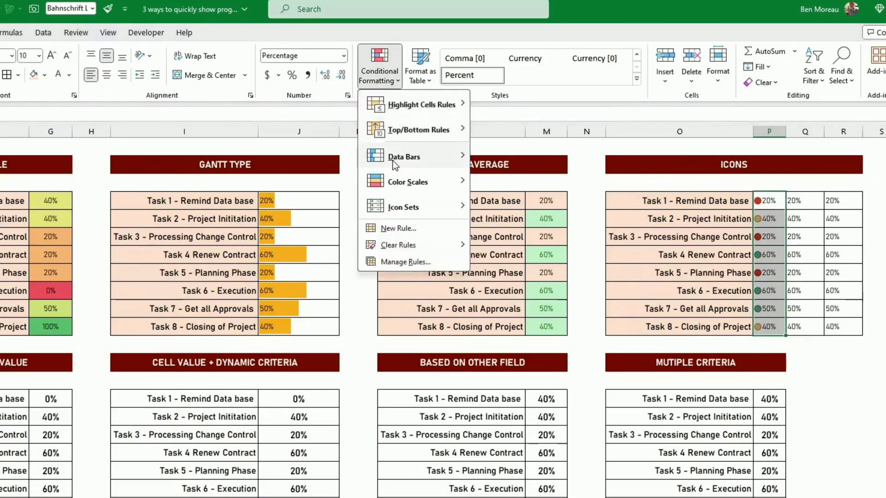
left_click(400, 261)
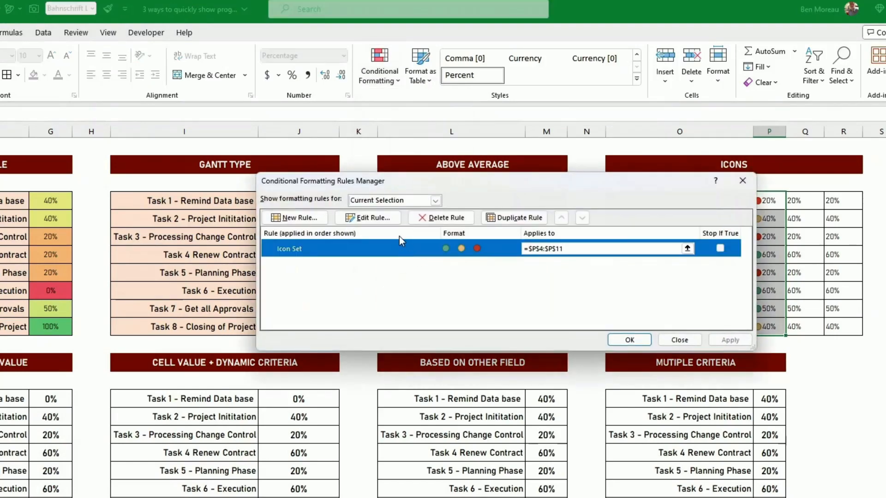
left_click(380, 220)
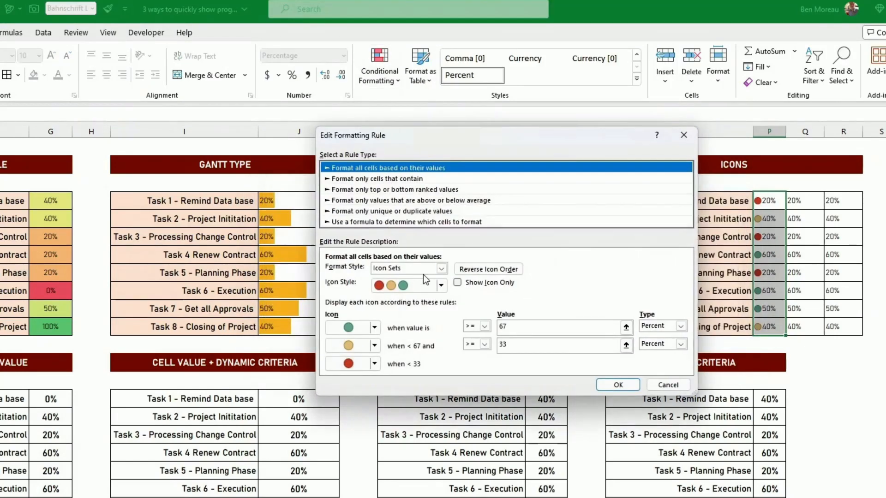
left_click(458, 282)
left_click(617, 385)
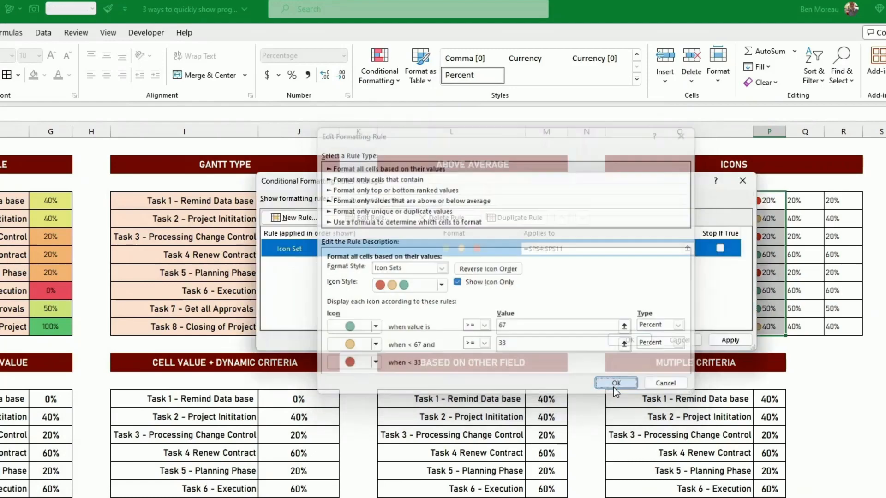
left_click(630, 341)
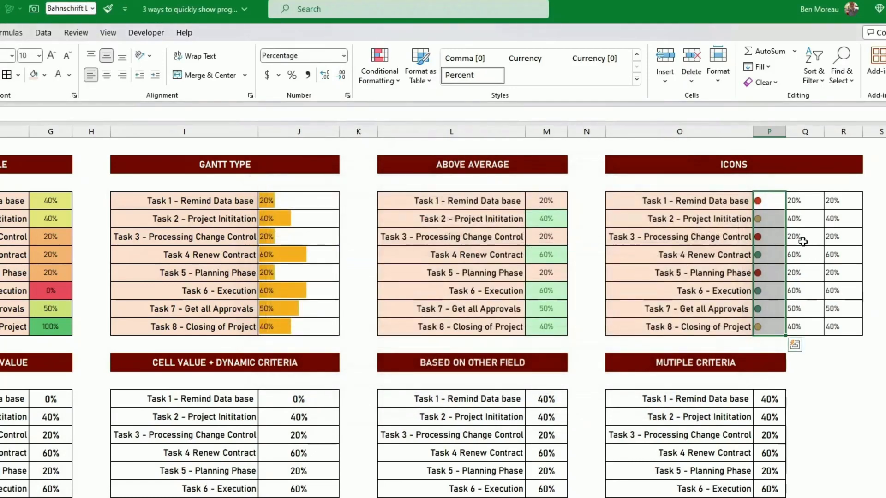
left_click_drag(761, 200, 772, 320)
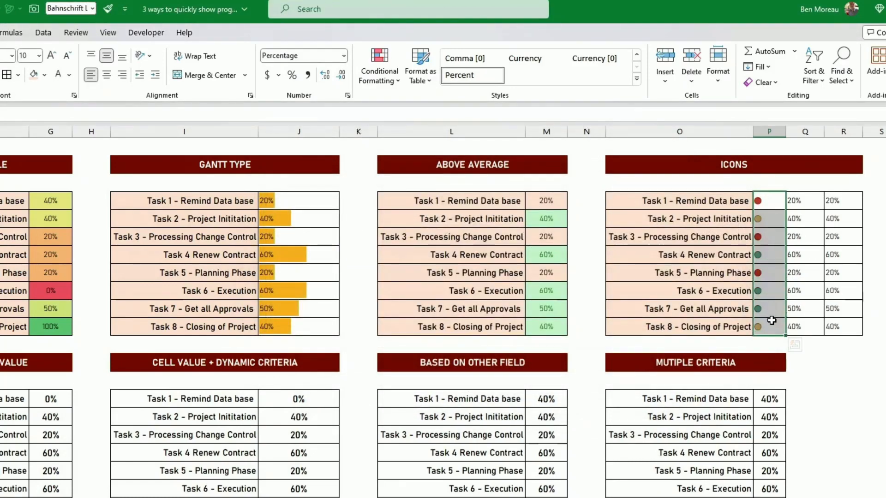
Center the traffic-light icons in P4:P11
key("alt+h")
key("a")
key("c")
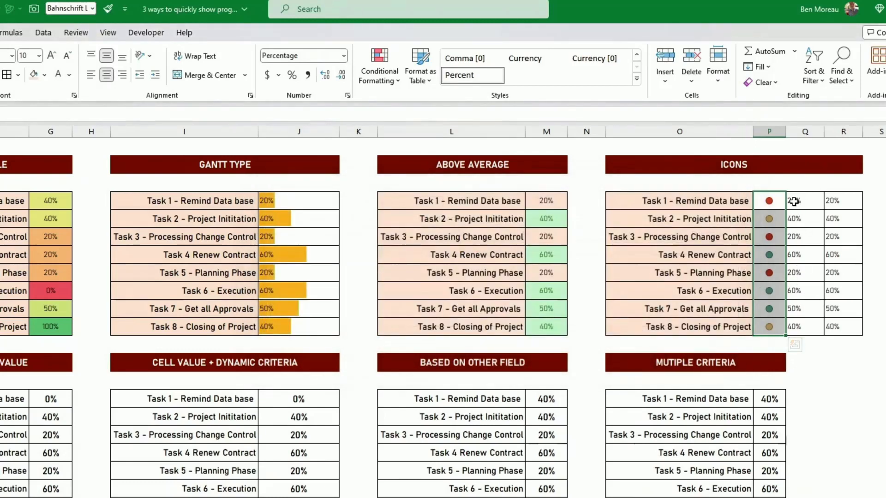
Apply a signal-bar rating icon set to the percentages in Q4:Q11
left_click_drag(794, 200, 795, 331)
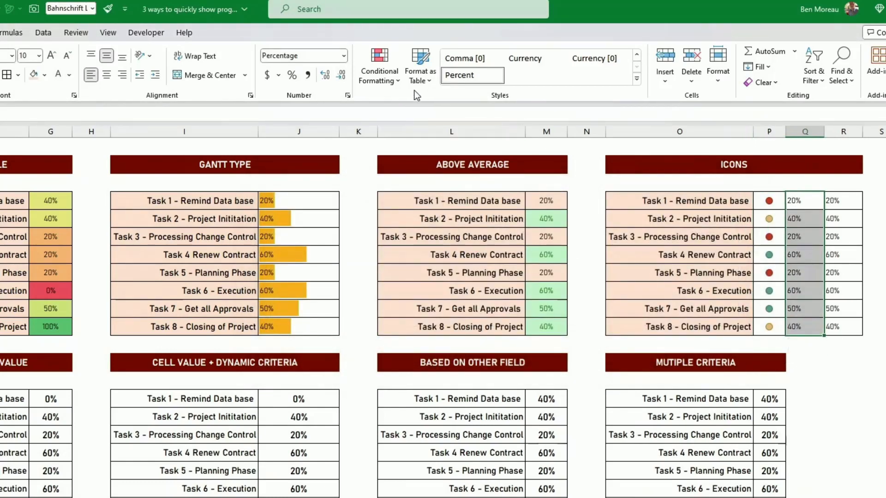
left_click(384, 79)
mouse_move(419, 206)
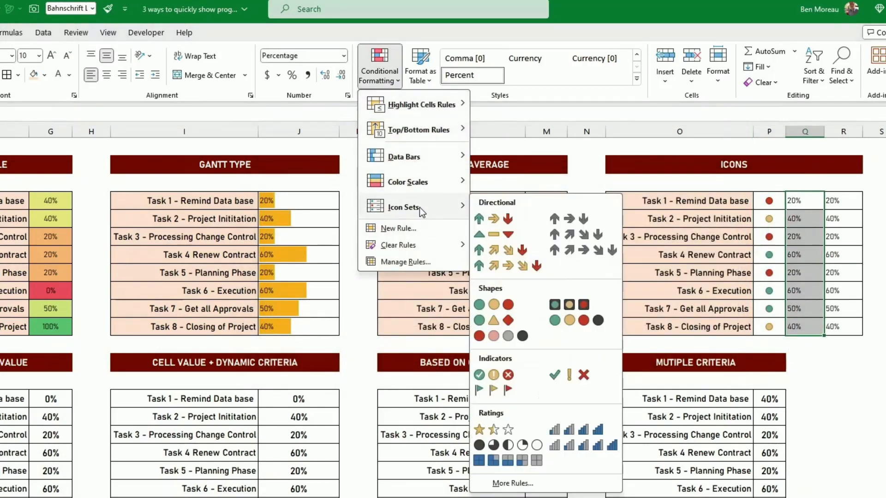
left_click(571, 436)
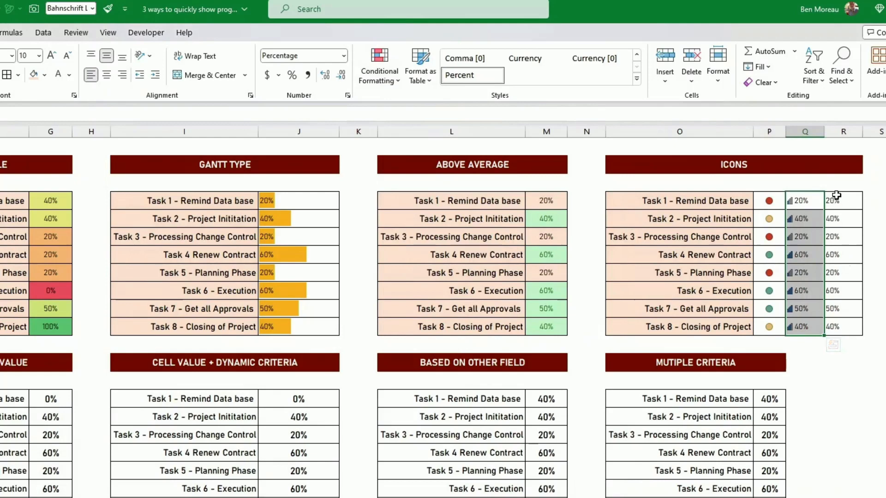
Apply a three-flags icon set to R4:R11 and show the flags only, hiding the percentages
left_click_drag(835, 200, 843, 329)
left_click(379, 70)
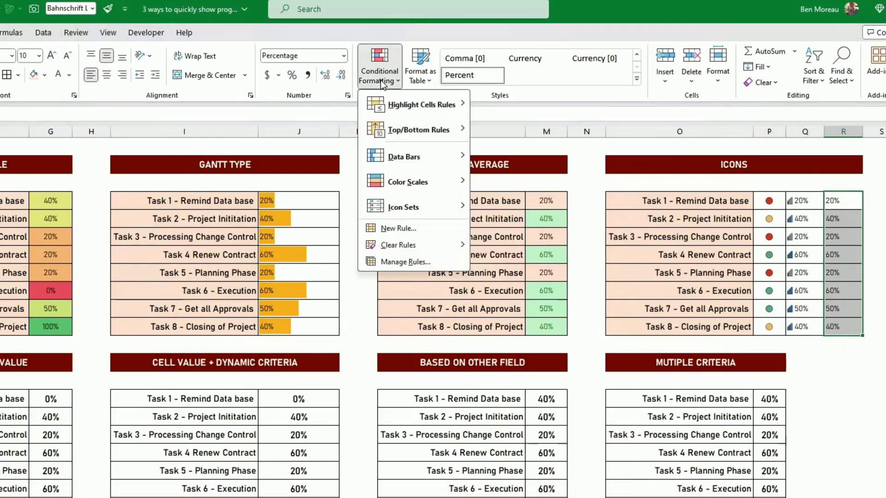
mouse_move(404, 207)
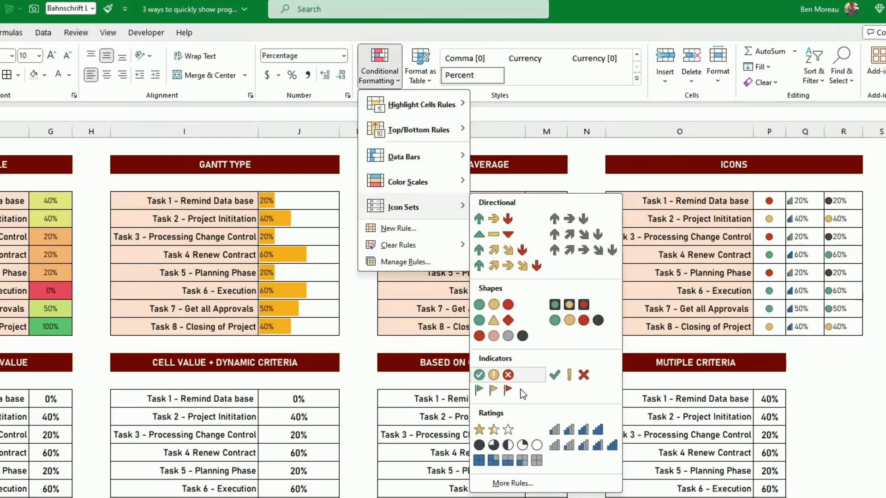
left_click(494, 391)
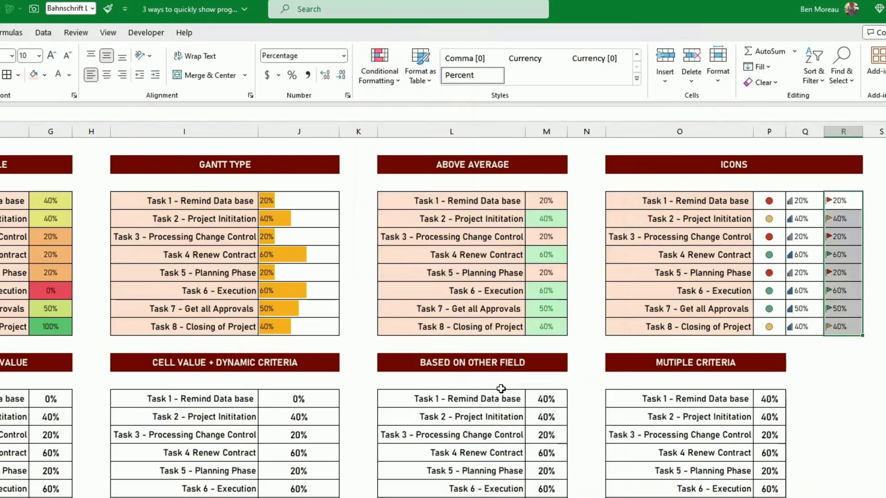
left_click_drag(854, 206, 837, 334)
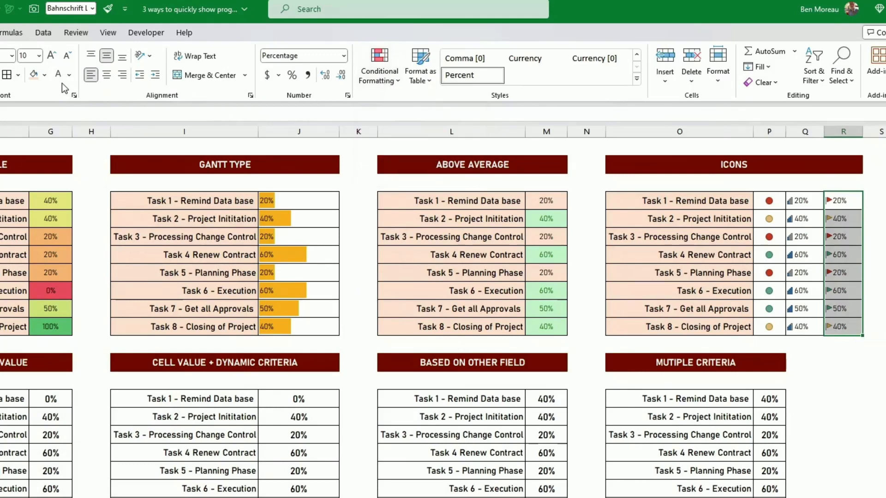
Create a new rule for G15:G22 formatting only cells with values greater than 0.5
left_click(836, 354)
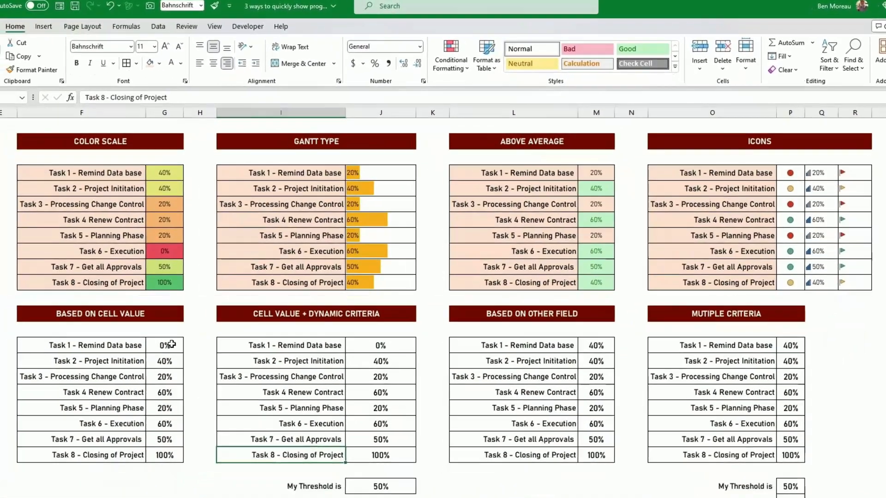
left_click(61, 397)
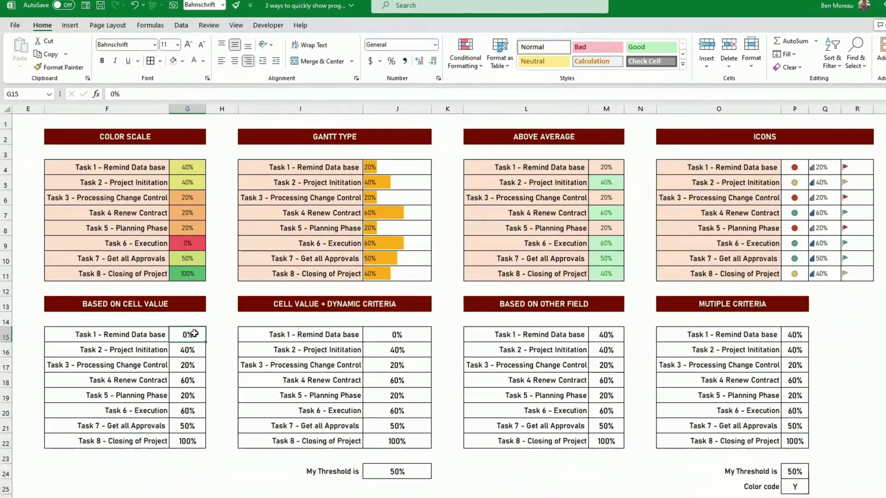
left_click_drag(195, 333, 187, 439)
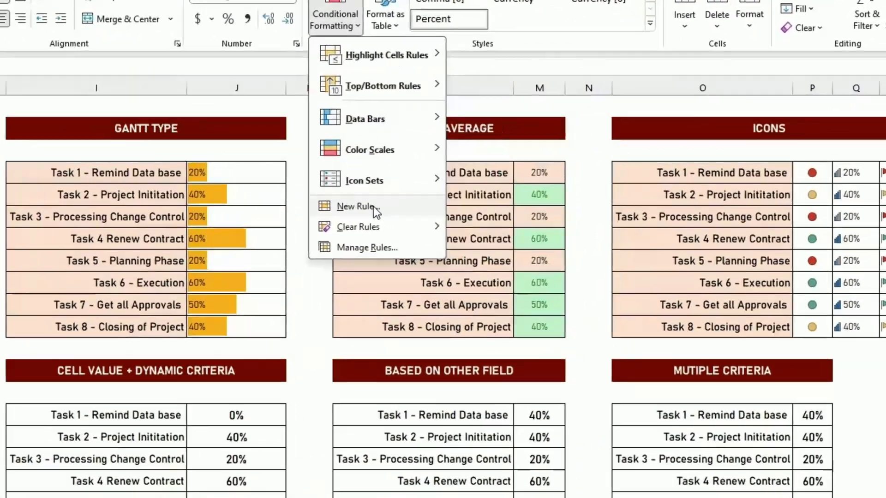
left_click(480, 190)
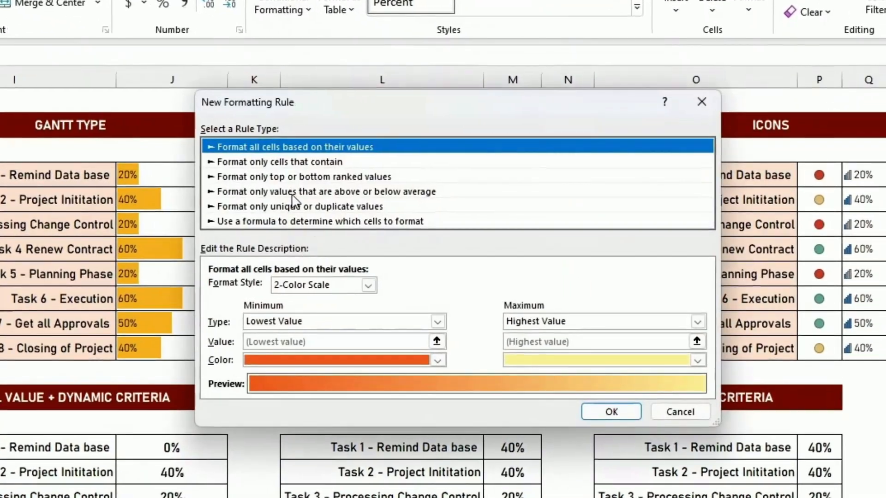
left_click(276, 162)
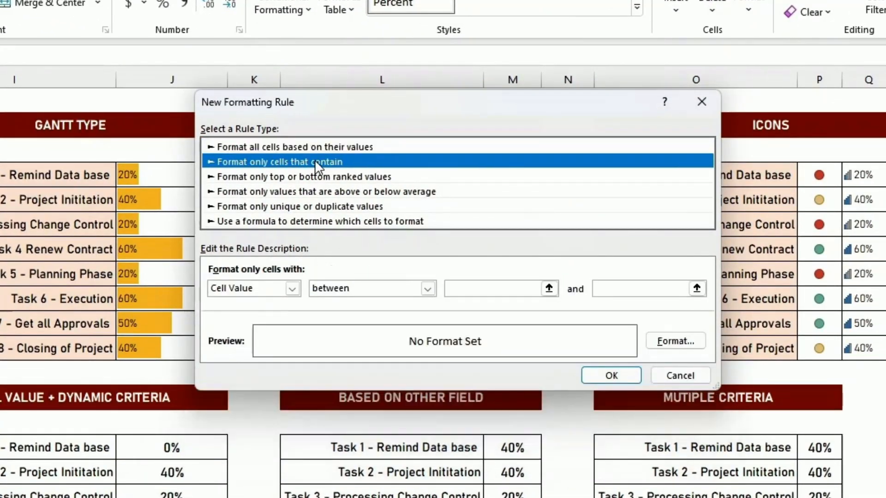
left_click(348, 289)
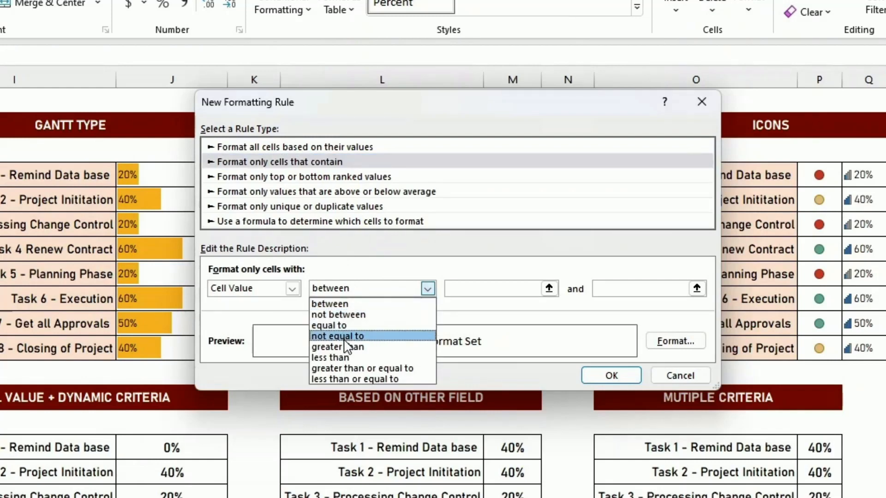
left_click(368, 346)
left_click(474, 289)
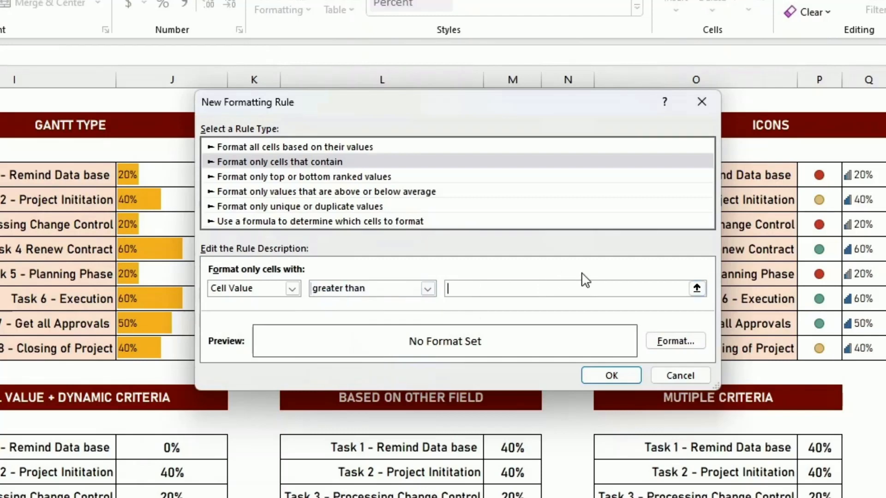
type("0.5")
Set the rule's format to a light green fill and apply it
left_click(695, 341)
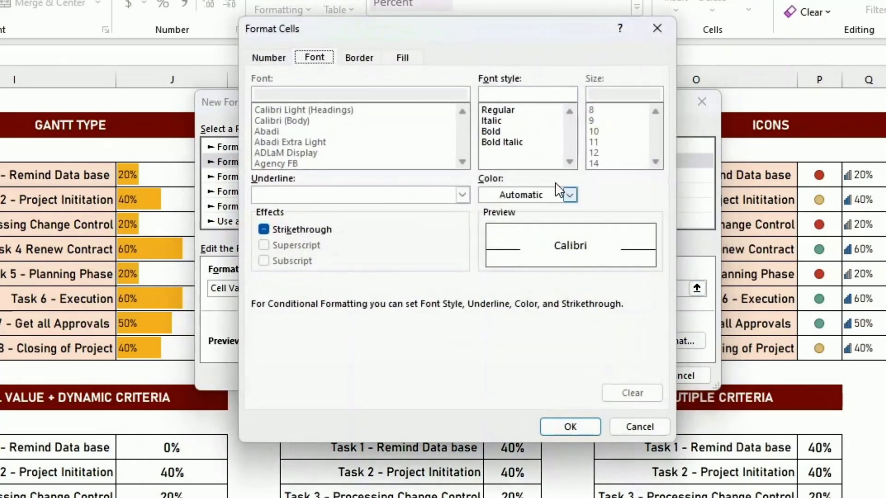
left_click(404, 57)
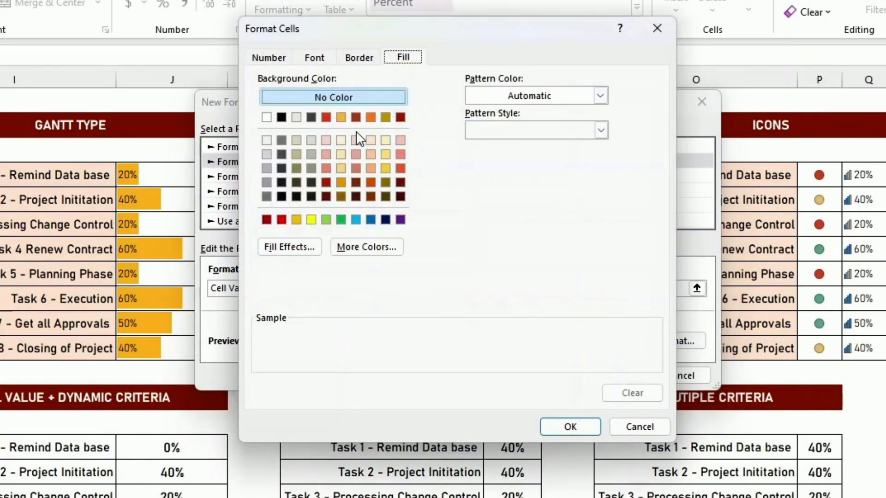
left_click(326, 220)
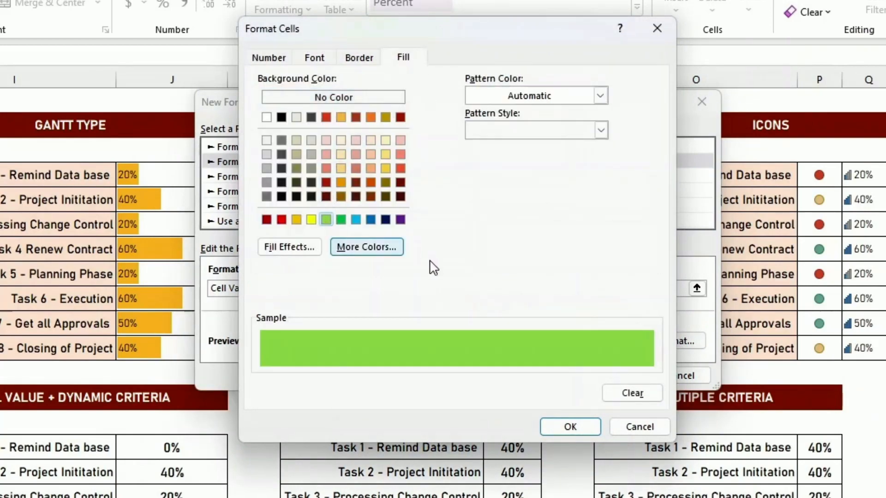
left_click(559, 428)
left_click(612, 375)
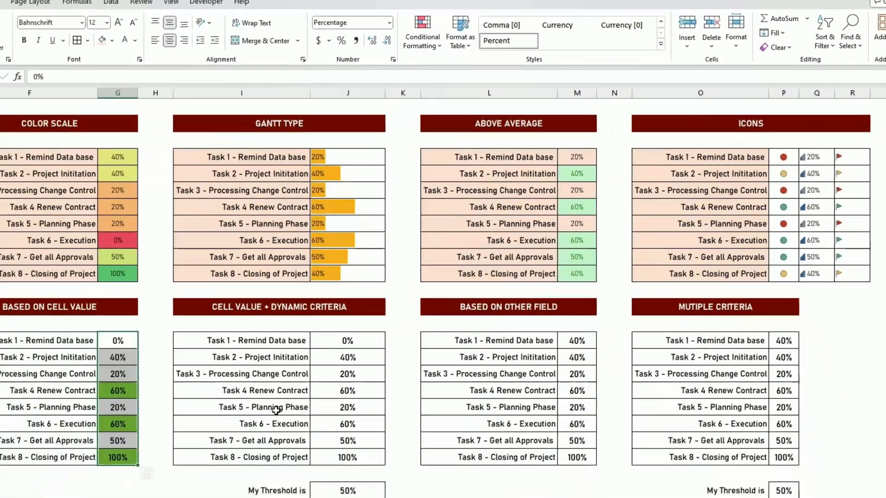
left_click(276, 410)
left_click_drag(117, 339, 118, 458)
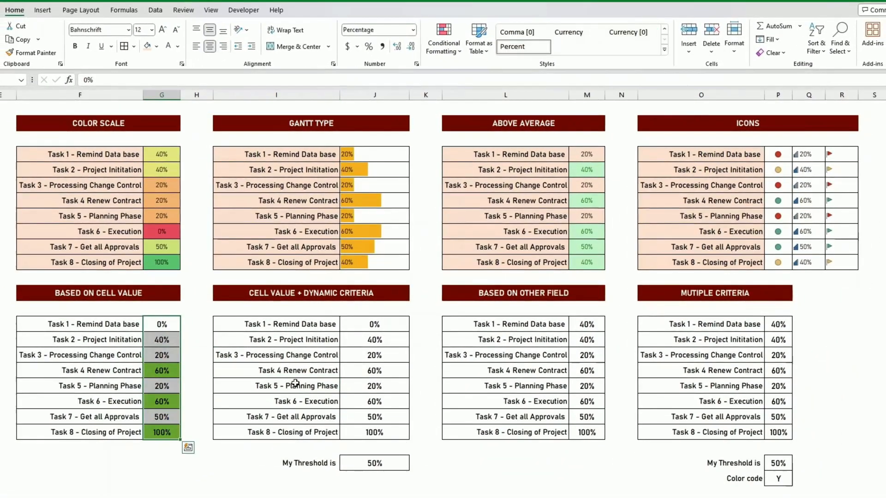
left_click(618, 325)
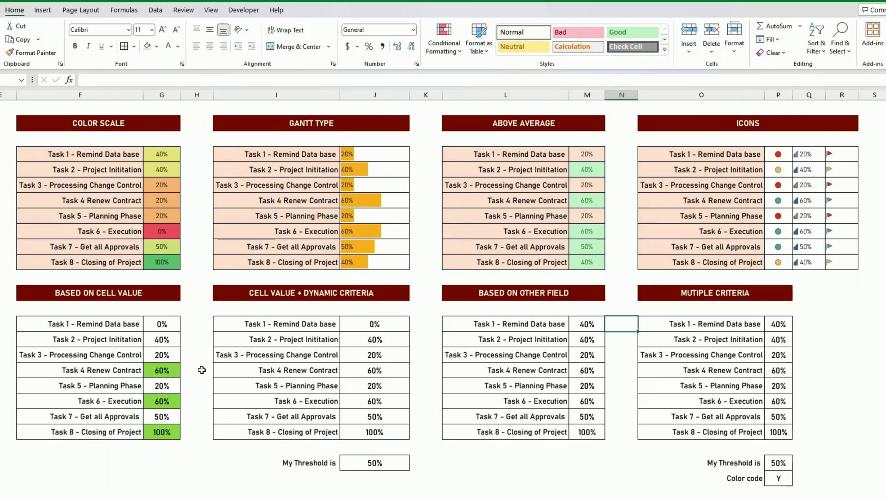
Create a new rule for J15:J22 formatting cells greater than the threshold cell J24 (=$J$24)
left_click_drag(161, 325, 162, 430)
left_click(378, 466)
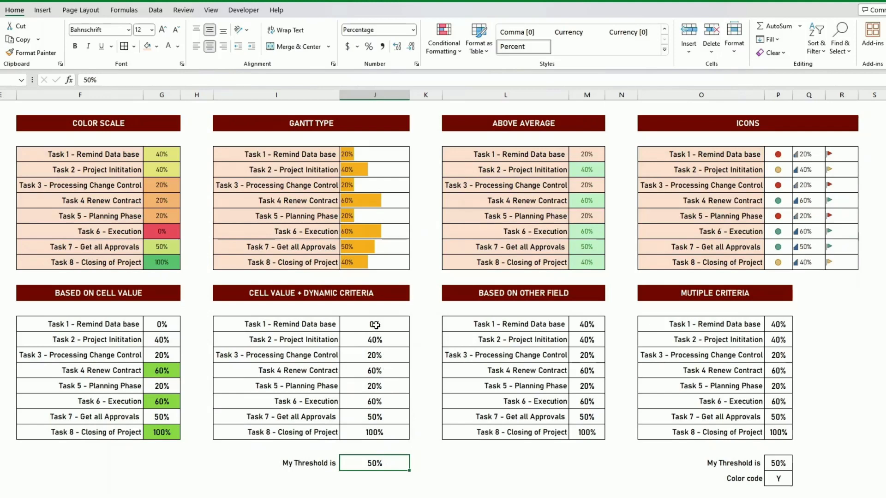
left_click_drag(375, 325, 382, 430)
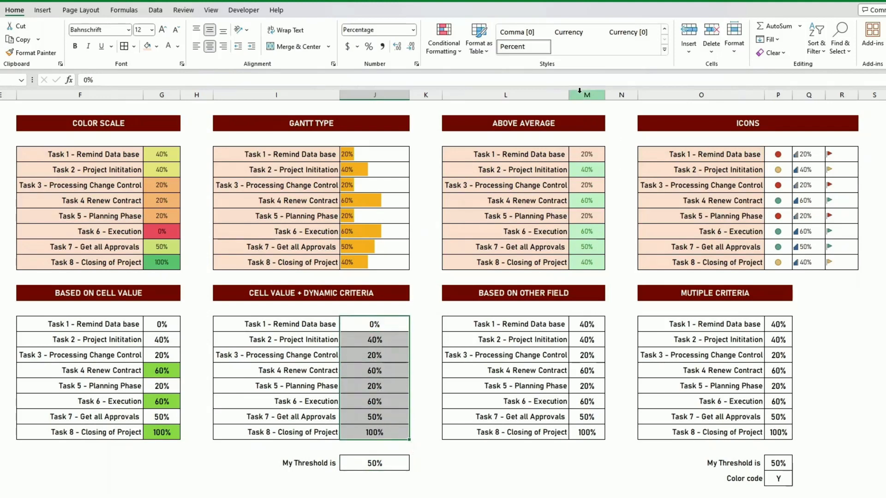
left_click(444, 37)
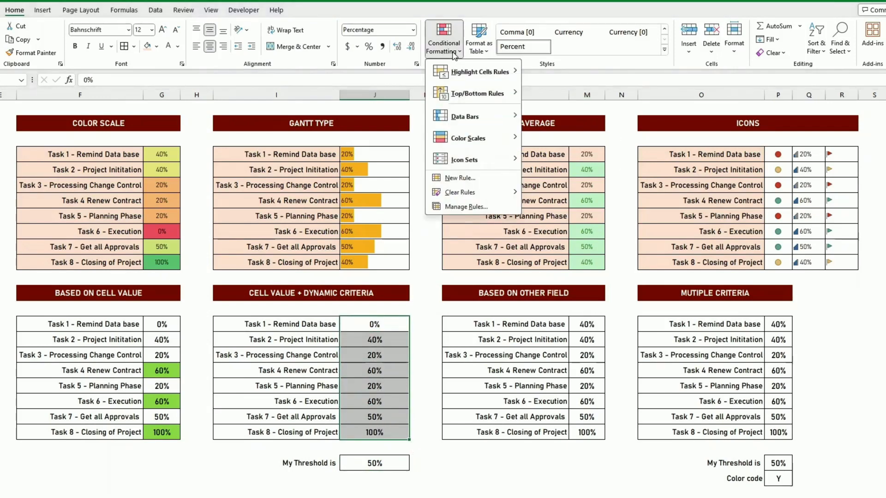
left_click(460, 178)
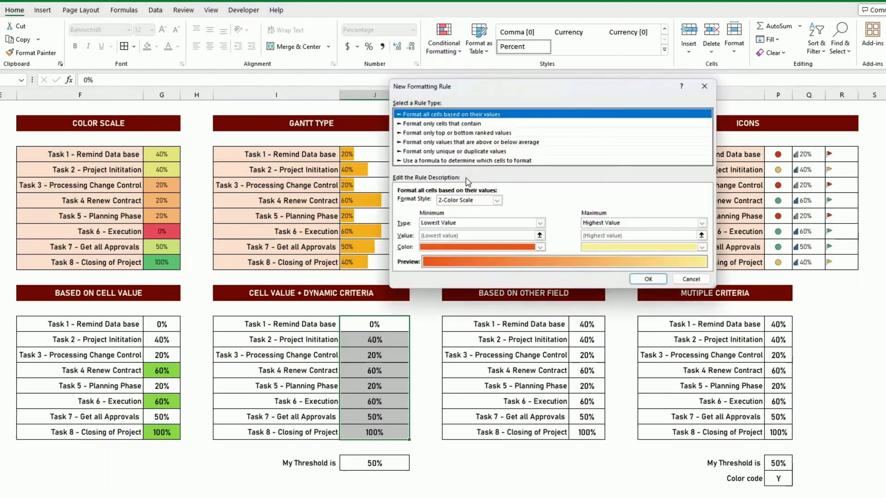
left_click(442, 126)
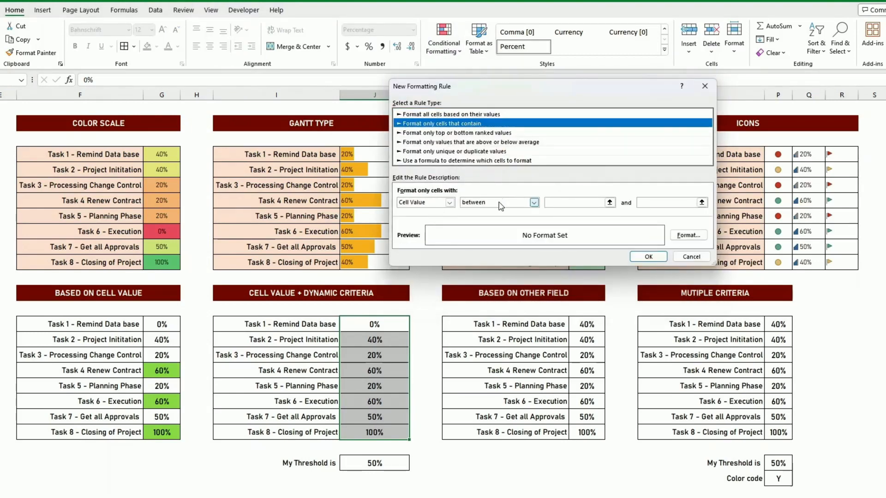
left_click(534, 203)
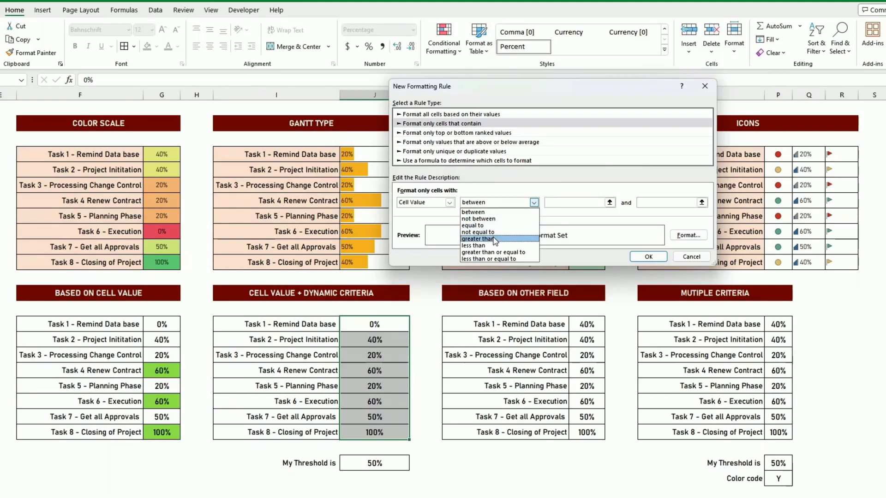
left_click(478, 239)
left_click(565, 202)
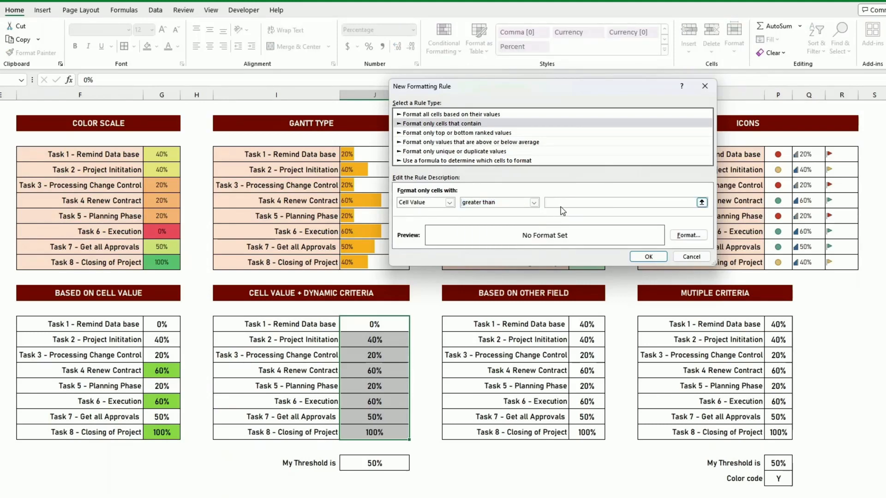
left_click(378, 464)
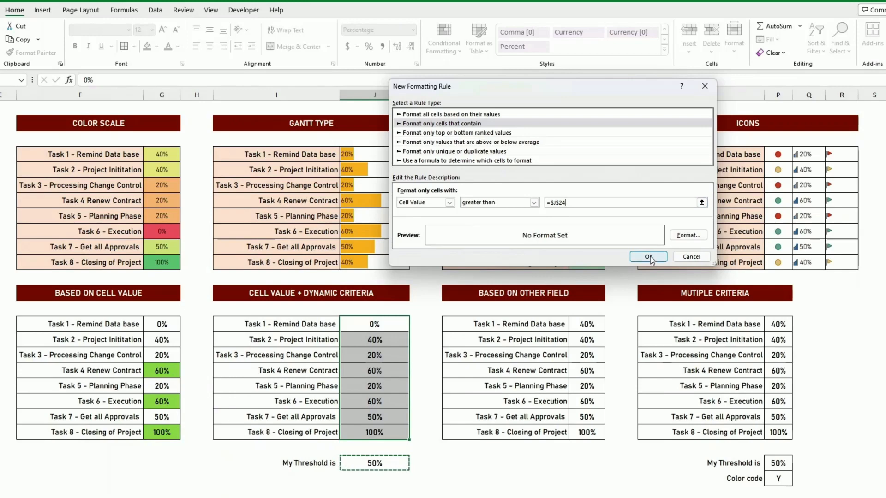
Give the J15:J22 threshold rule a light green fill and apply it
left_click(689, 235)
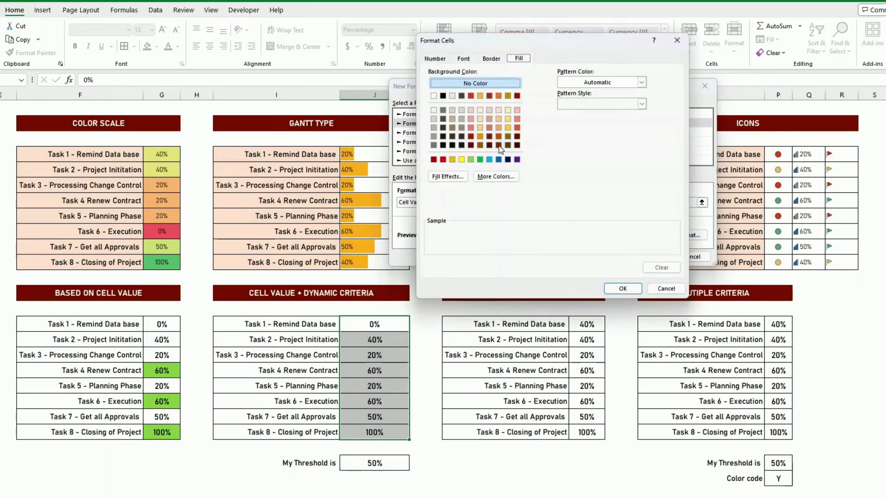
left_click(480, 160)
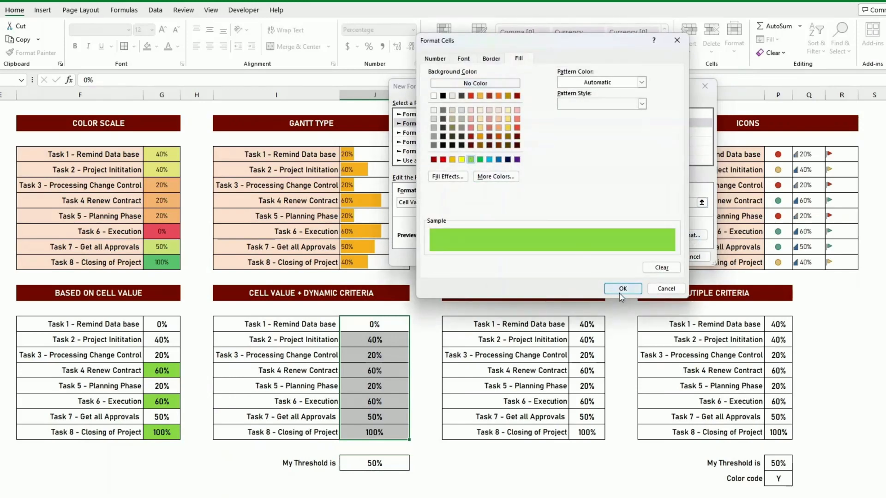
left_click(622, 289)
left_click(649, 256)
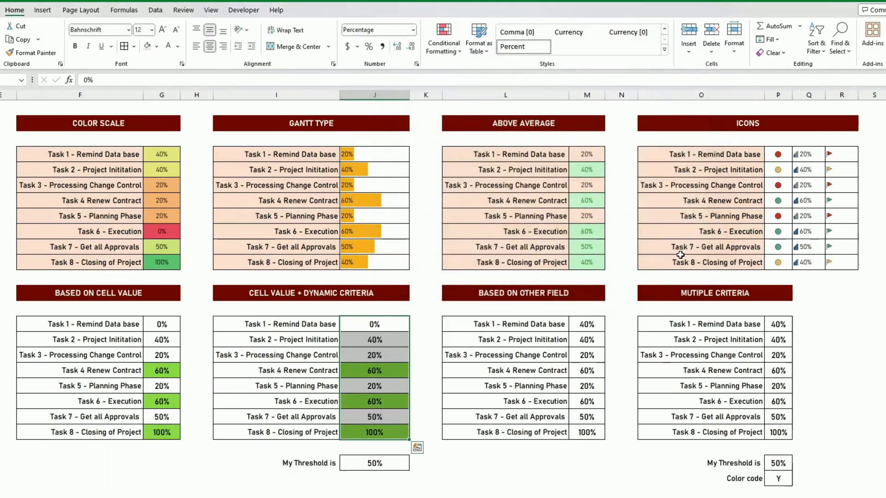
Change the threshold in J24 to 80%
left_click(573, 340)
left_click(379, 464)
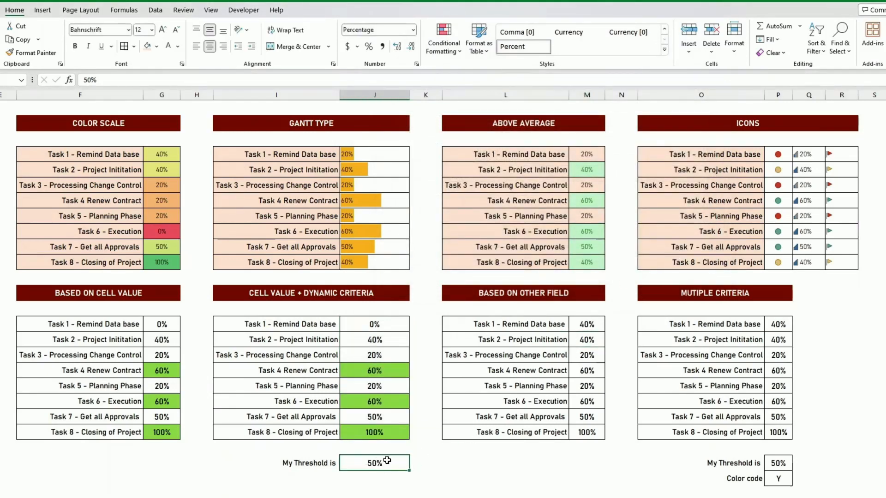
type("80")
key("Return")
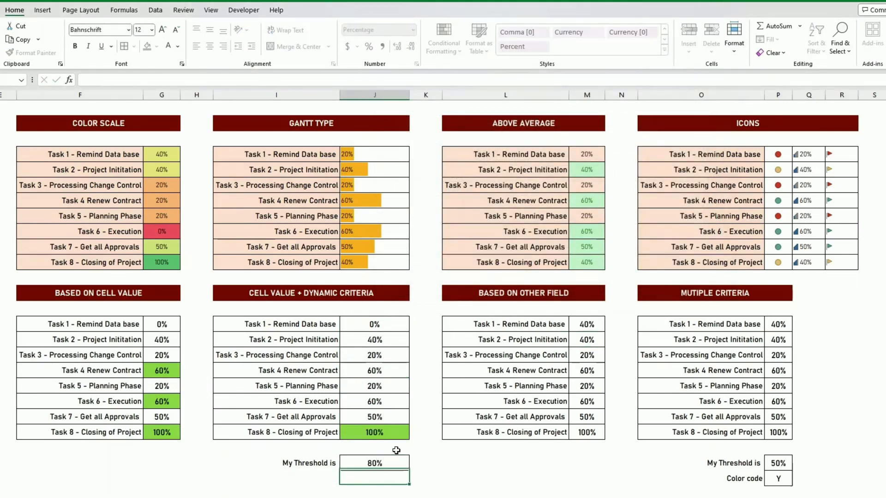
Change the threshold in J24 to 10%
left_click(390, 460)
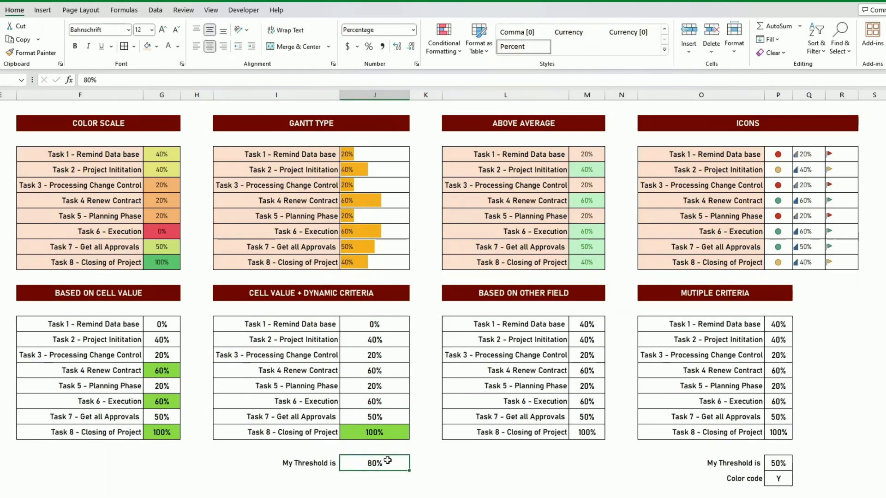
type("10")
key("ctrl+Return")
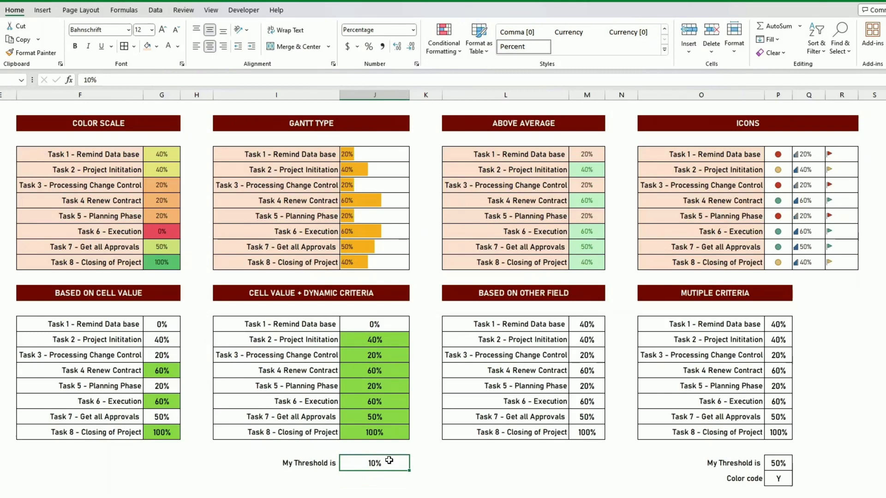
Set the threshold in J24 to 30%
type("30")
key("ctrl+Return")
left_click(506, 386)
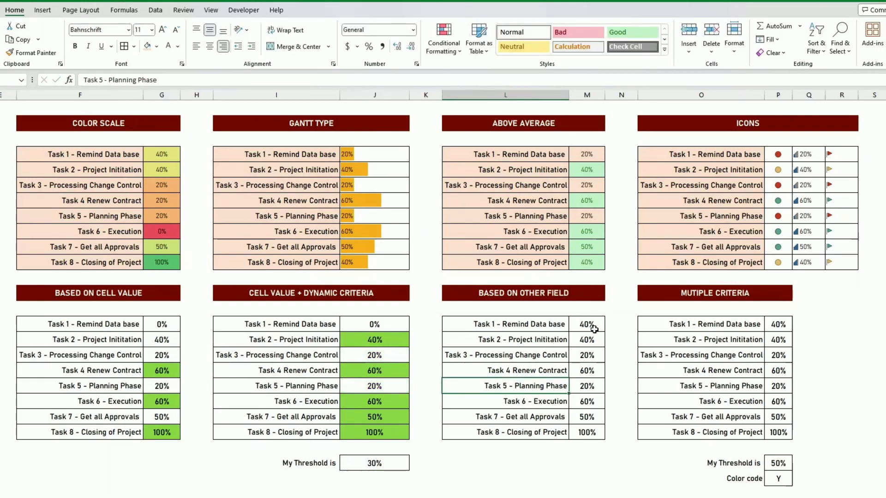
Add a formula rule to L15 that fills it light green when =$M$15>0.5
left_click_drag(585, 324, 586, 432)
left_click_drag(530, 326, 538, 433)
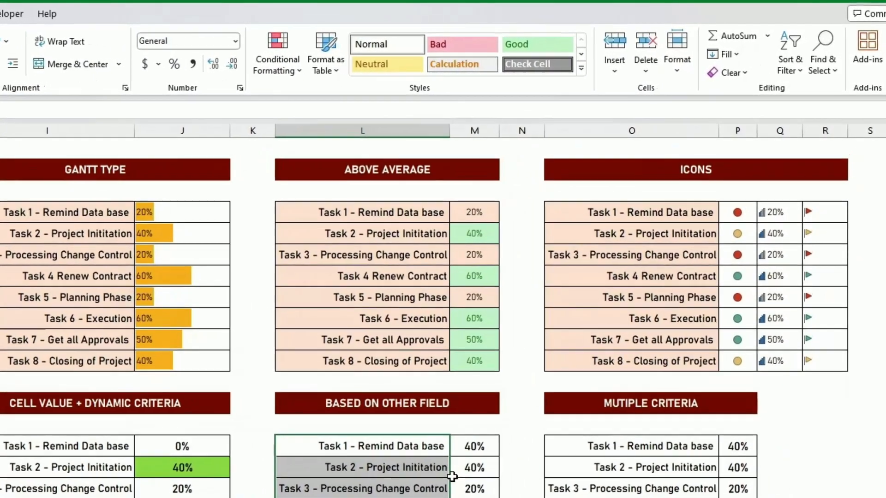
left_click(481, 473)
left_click(387, 449)
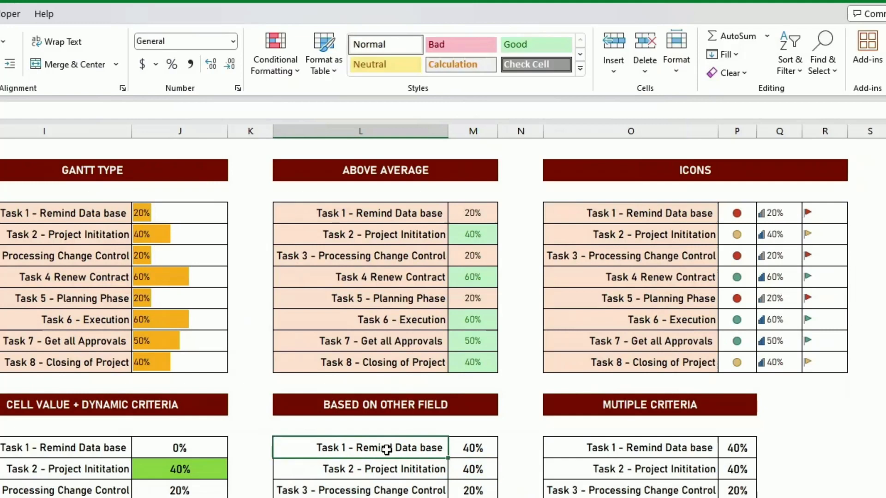
left_click(276, 68)
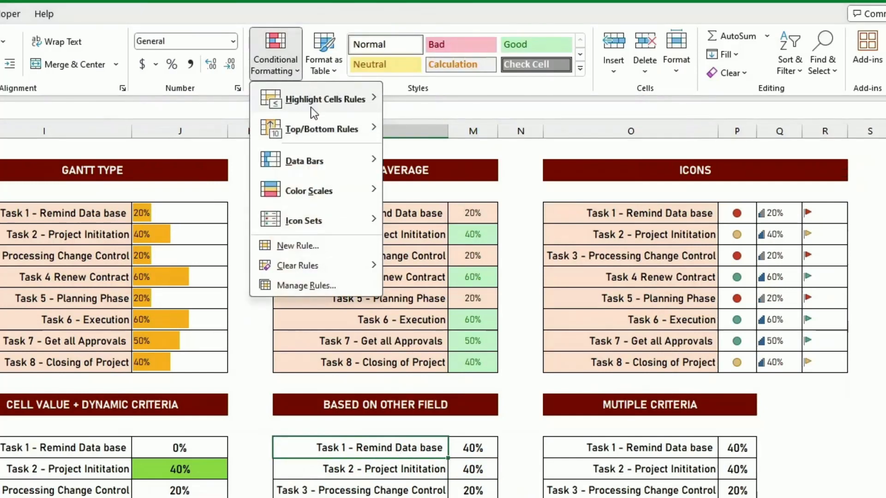
left_click(304, 246)
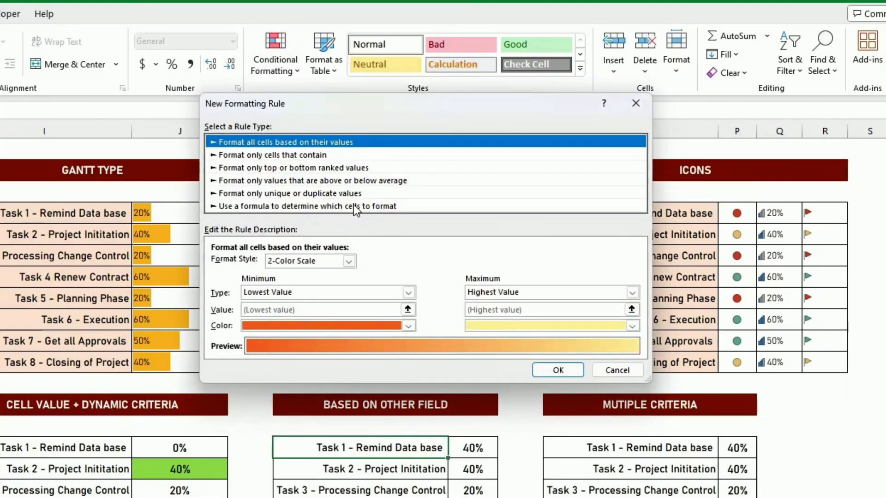
left_click(353, 206)
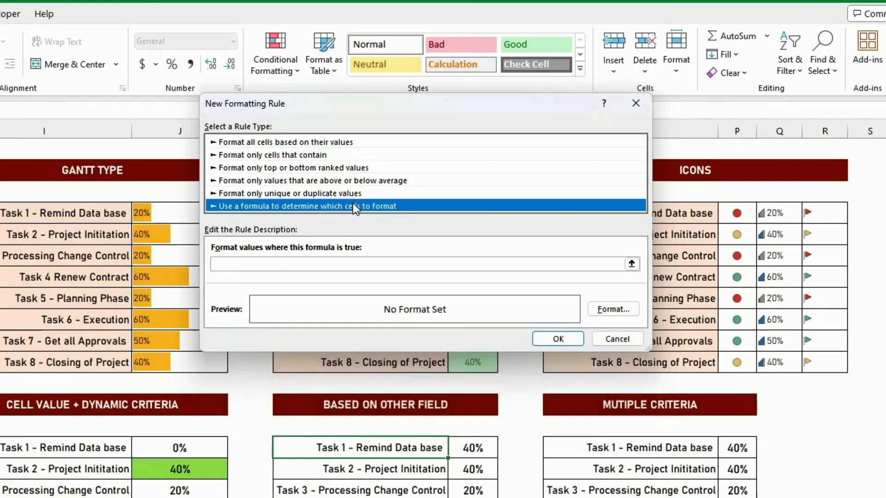
left_click(256, 264)
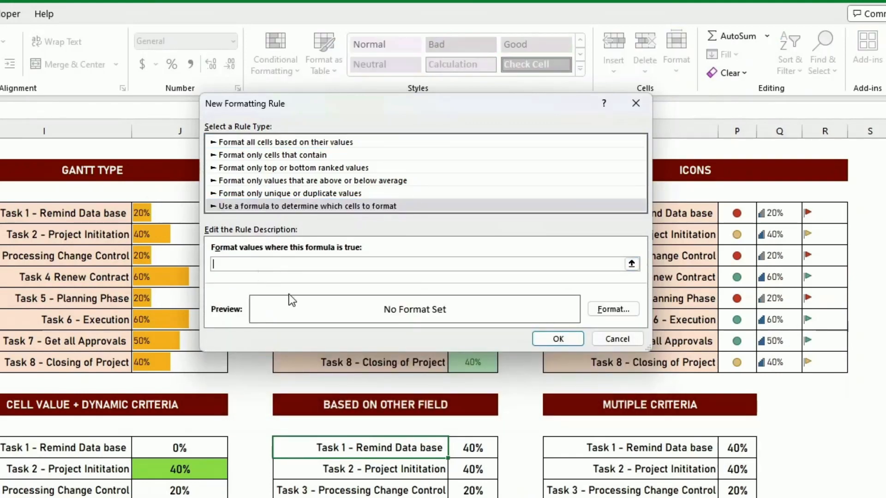
left_click(469, 446)
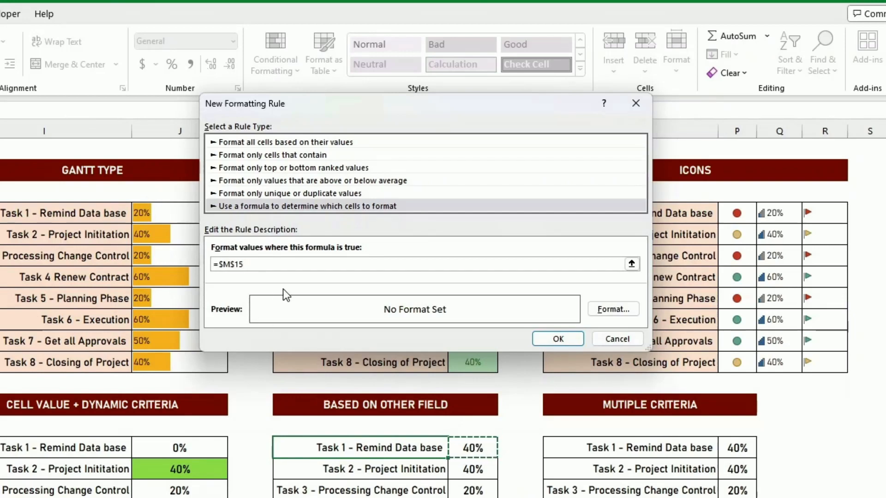
type(">0.")
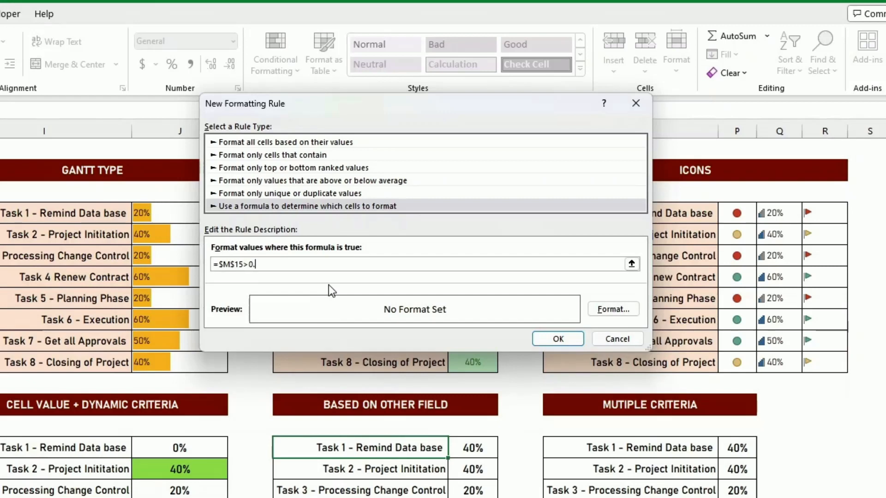
type("5")
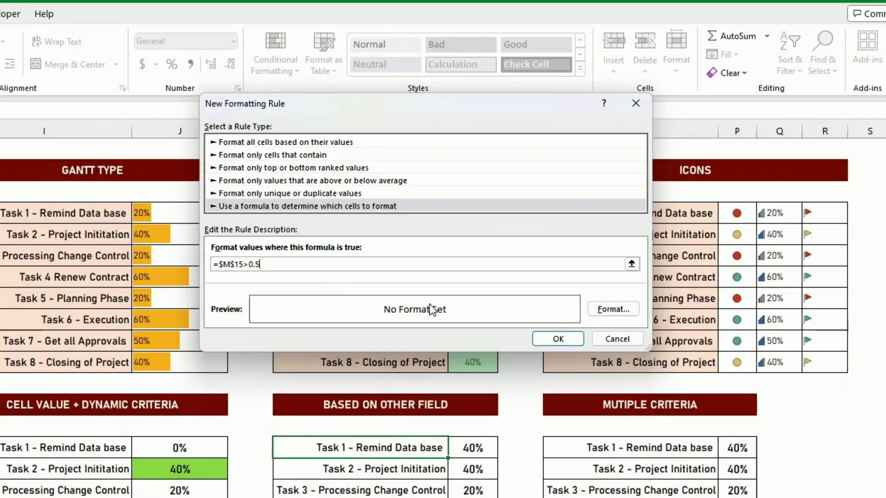
left_click(613, 310)
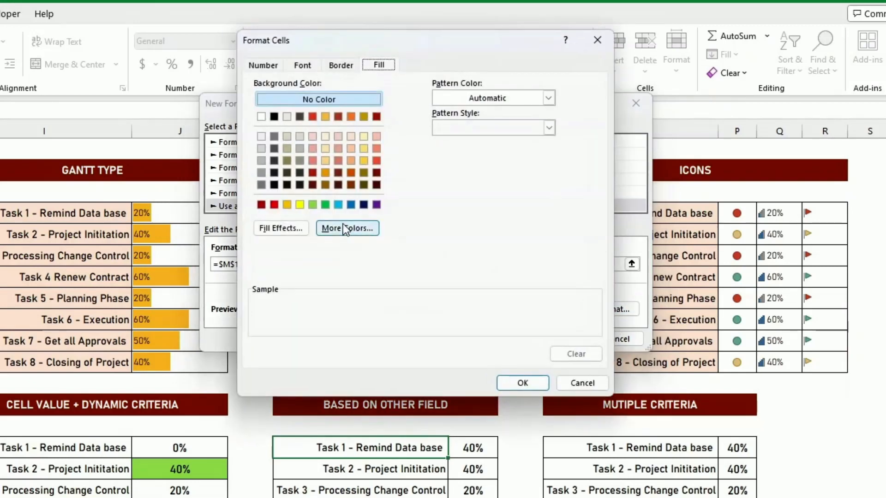
left_click(312, 205)
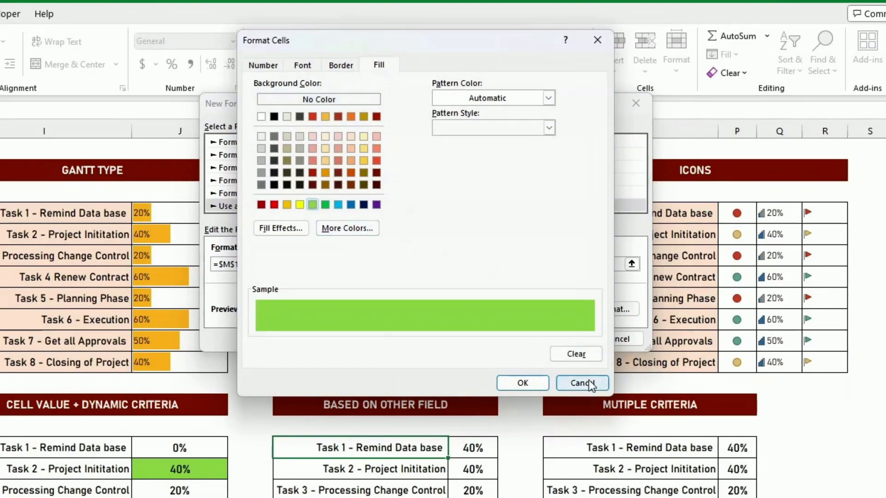
left_click(534, 382)
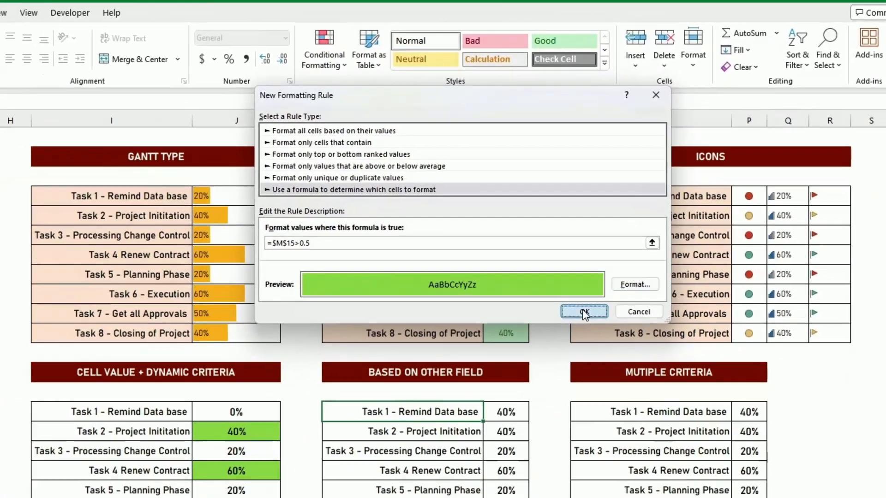
left_click(584, 312)
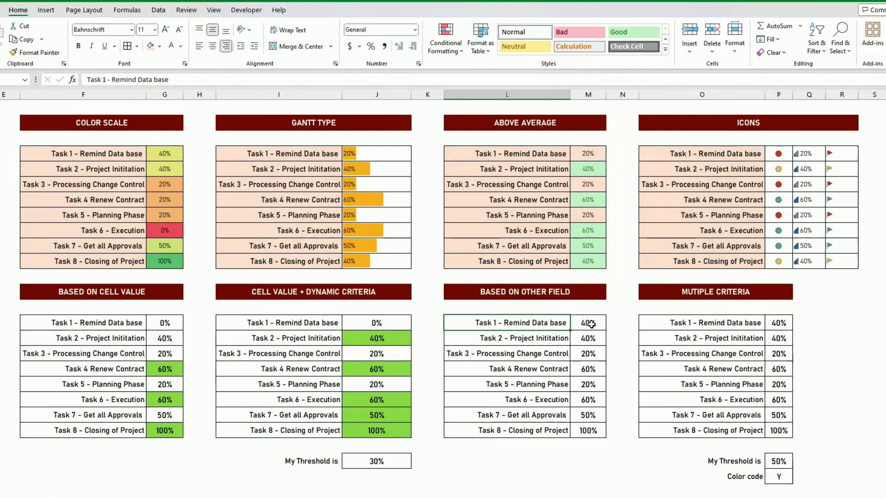
Set M15 to 60% to test the task-name highlight
left_click(591, 324)
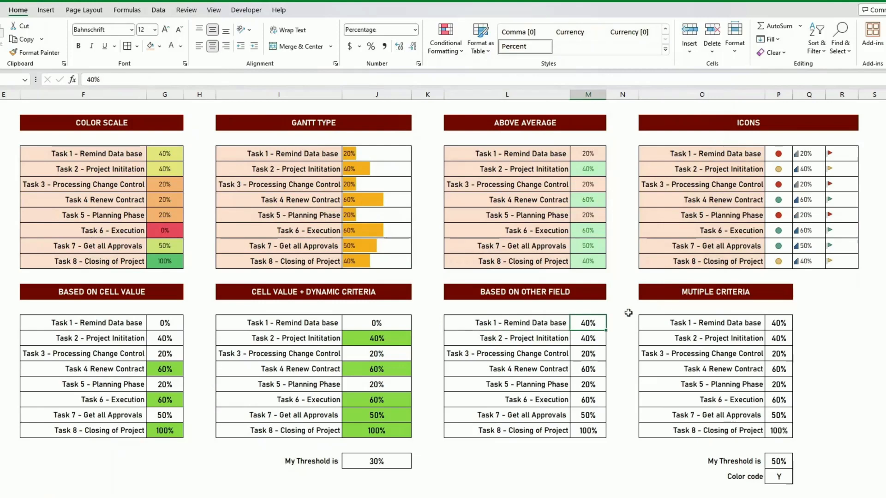
type("60")
key("Return")
key("Up")
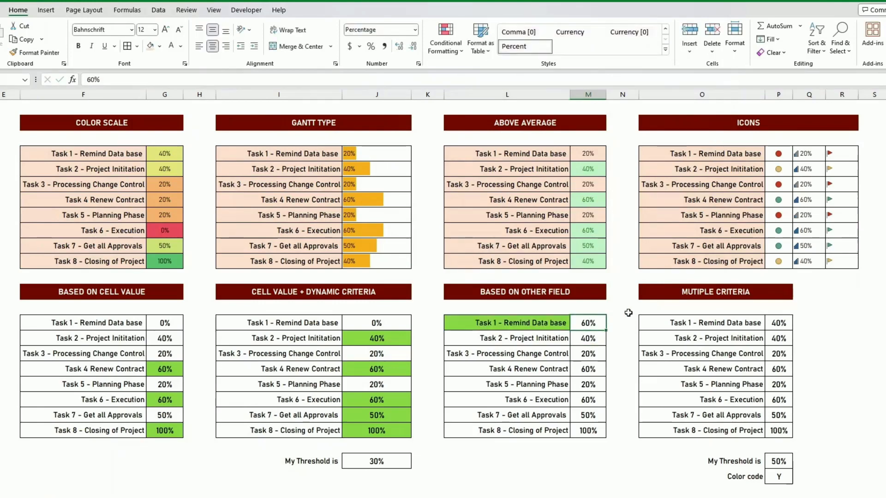
Copy L15's conditional format down to L16:L22 with the Format Painter
left_click(550, 323)
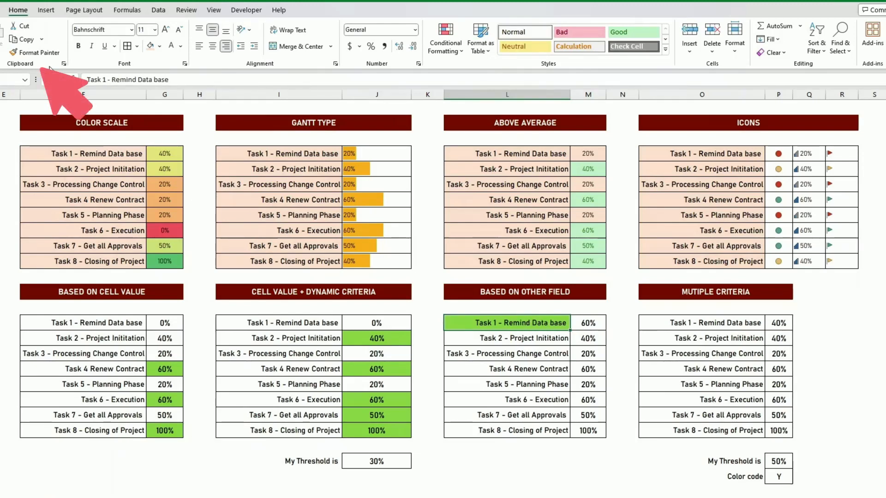
left_click(36, 52)
left_click(538, 338)
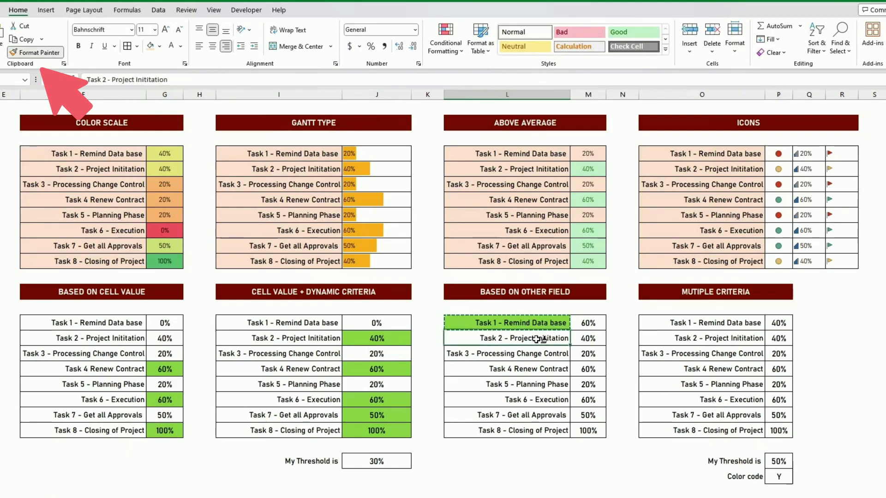
left_click_drag(537, 338, 557, 434)
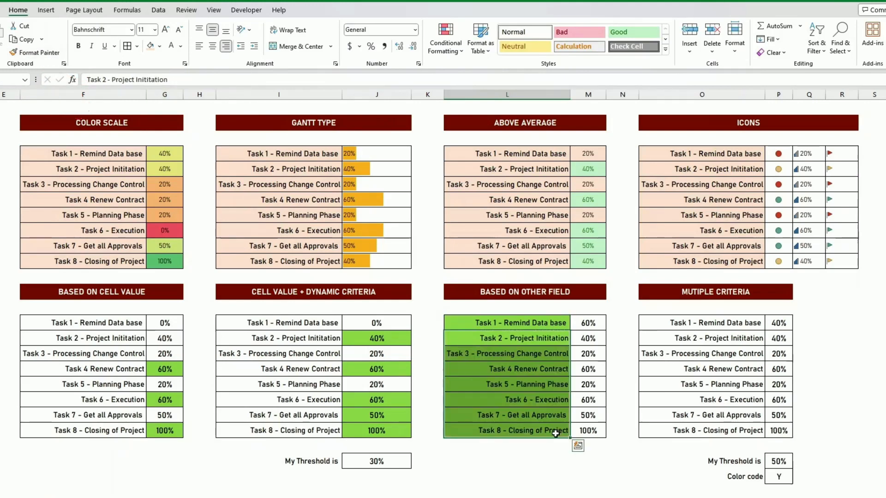
left_click(534, 373)
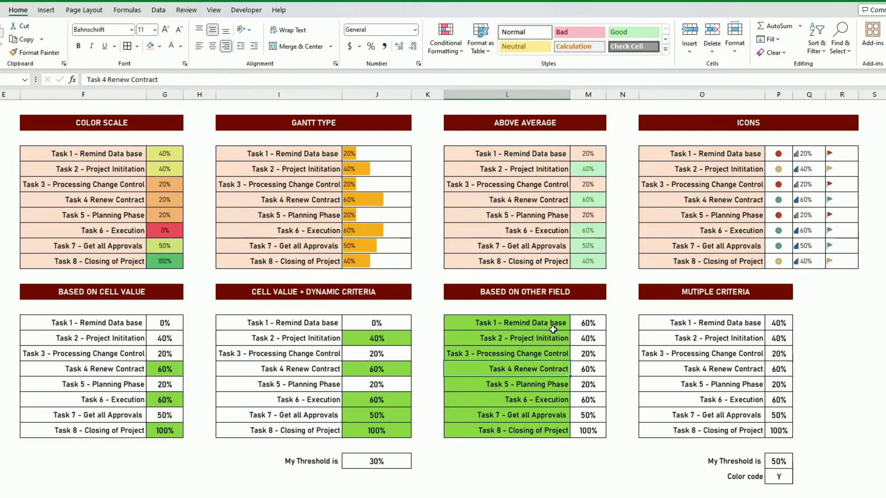
Set M15 back to 40%
left_click(596, 325)
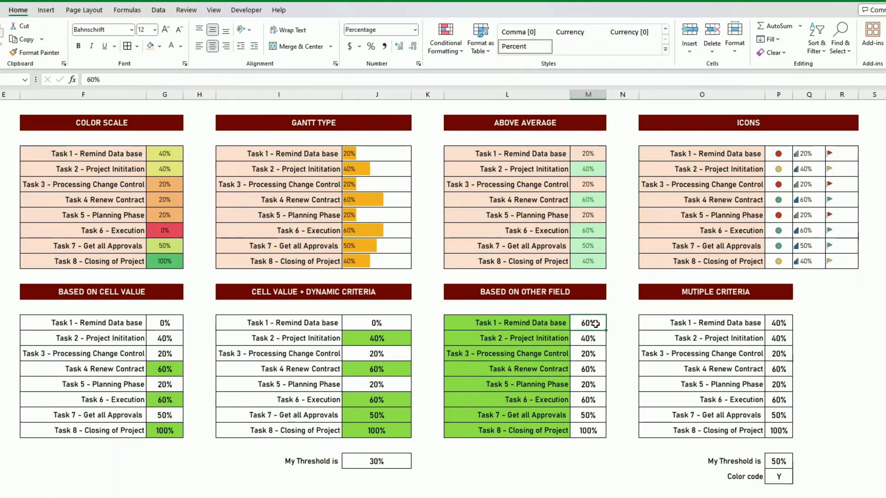
type("40%")
key("Return")
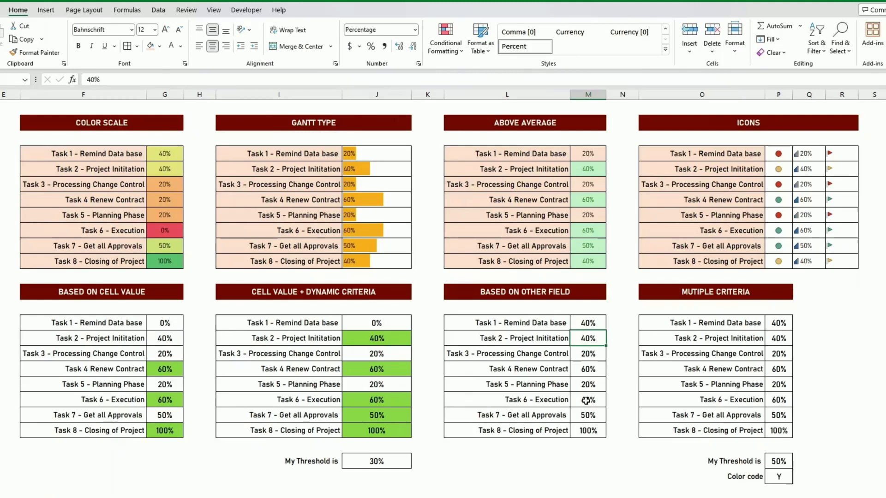
Edit the L15:L22 rule so its formula reads =$M15>0.5 with a relative row, and apply it
left_click(566, 322)
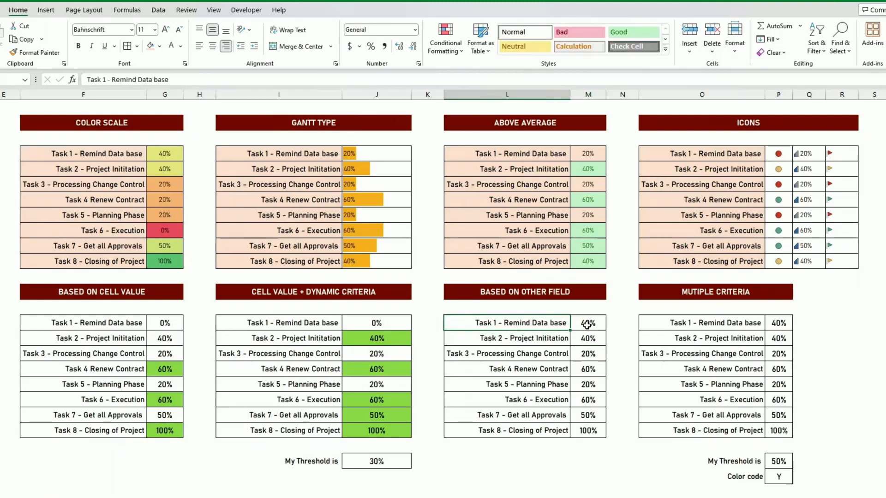
left_click(588, 324)
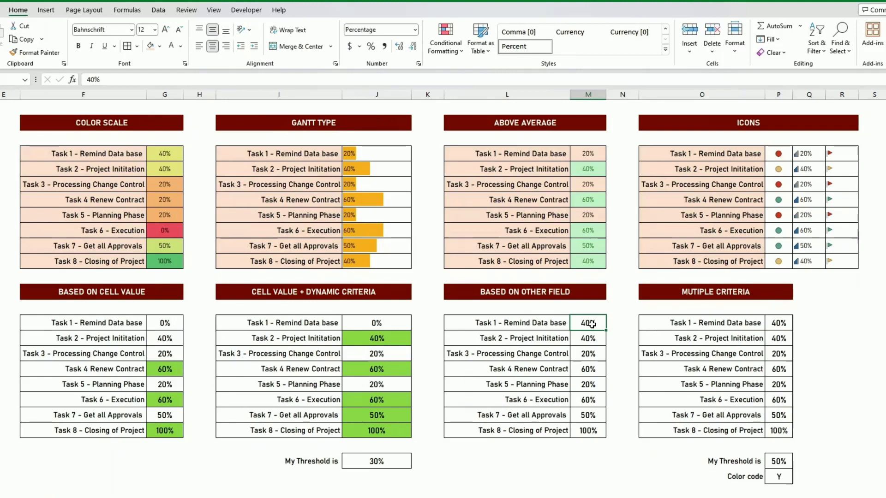
left_click_drag(566, 324, 562, 430)
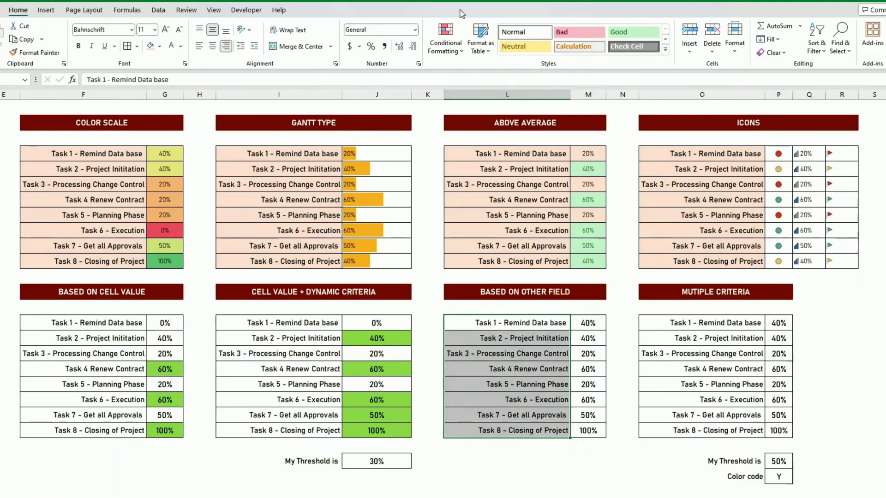
left_click(446, 42)
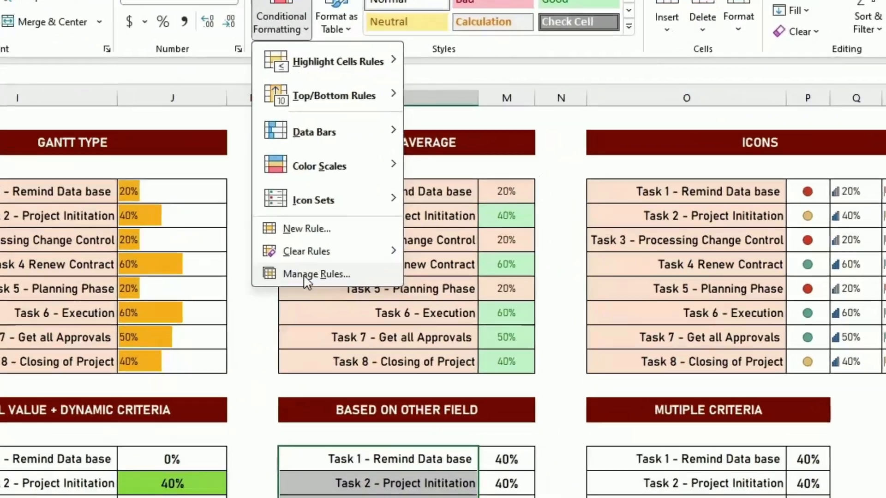
left_click(466, 206)
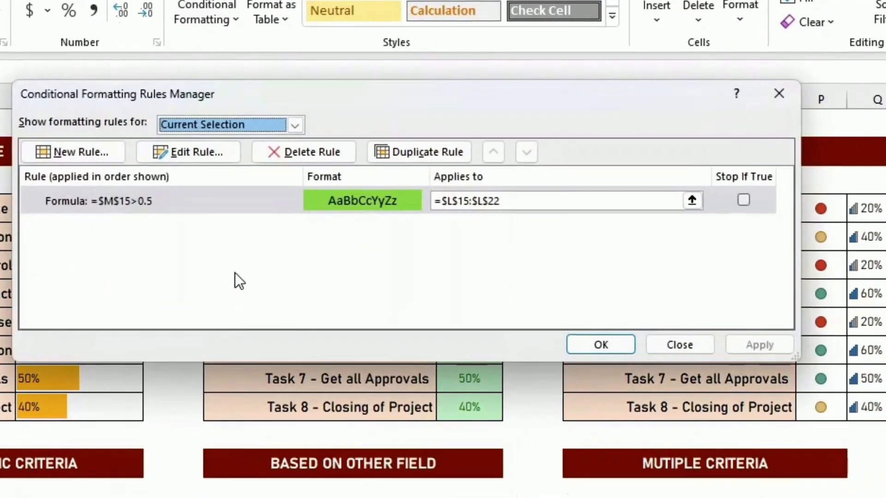
left_click(178, 206)
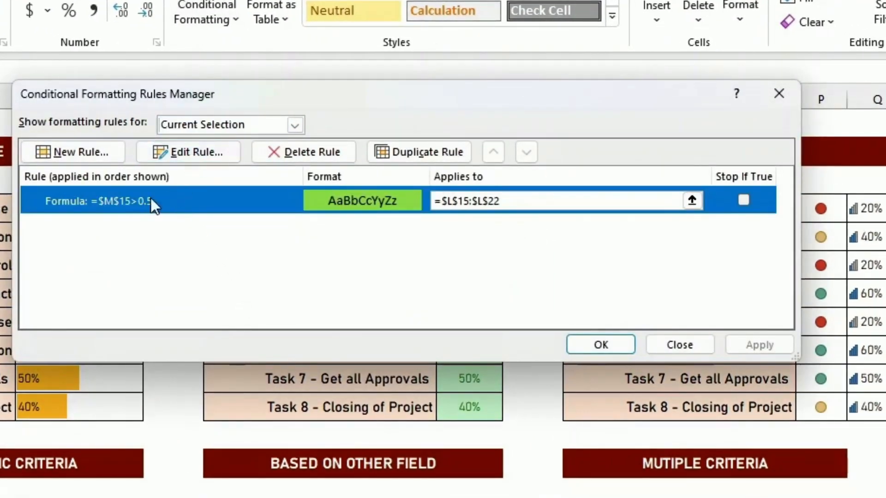
left_click(186, 155)
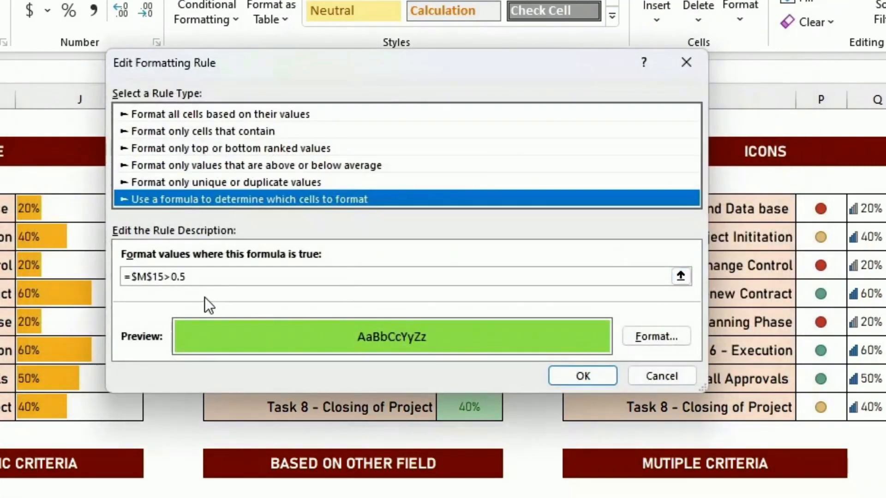
left_click(155, 277)
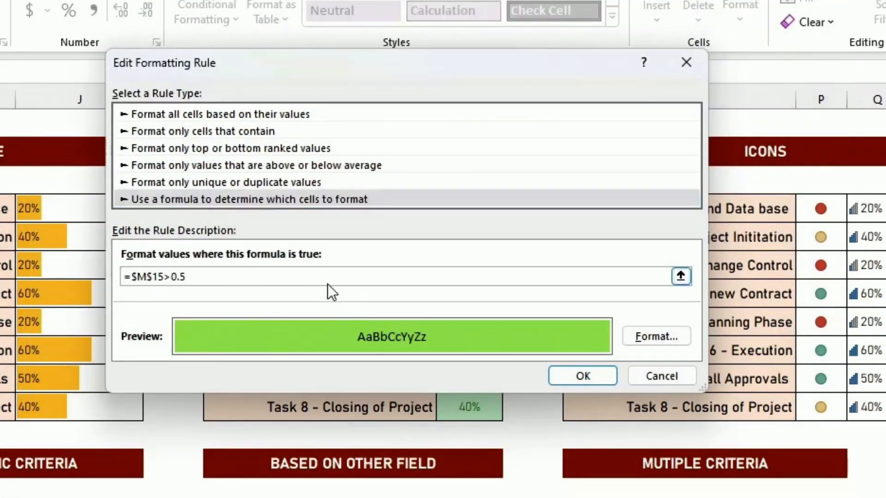
key("BackSpace")
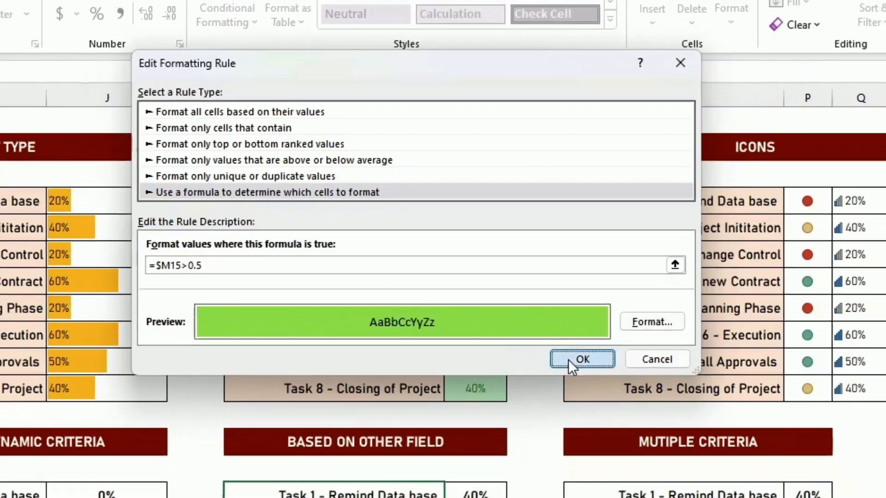
left_click(581, 374)
left_click(705, 263)
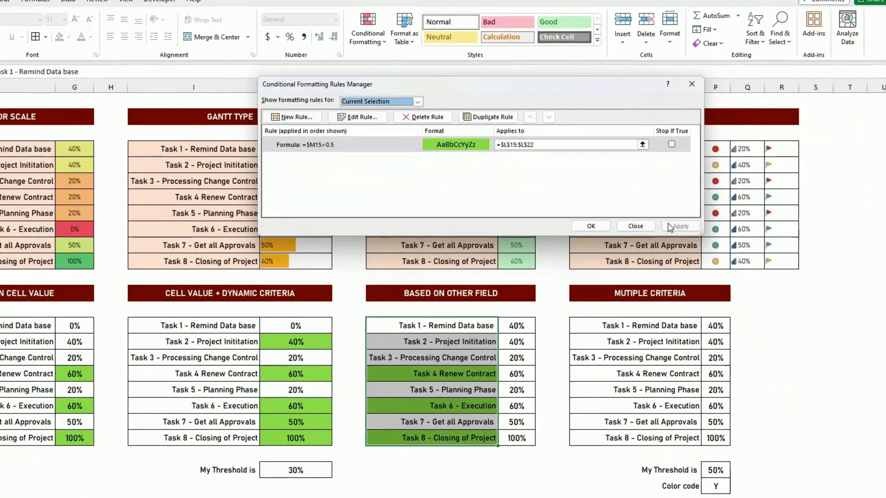
left_click(594, 264)
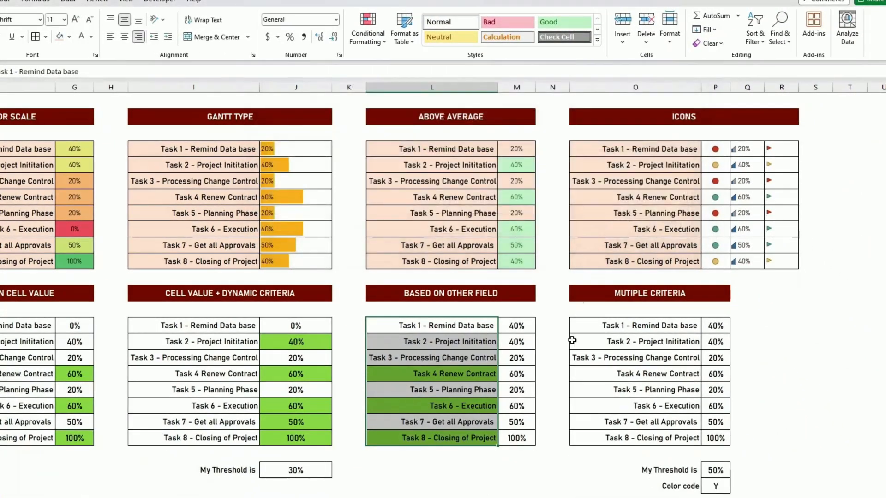
Open the conditional formatting rules manager for L15 to review the rule
left_click(519, 437)
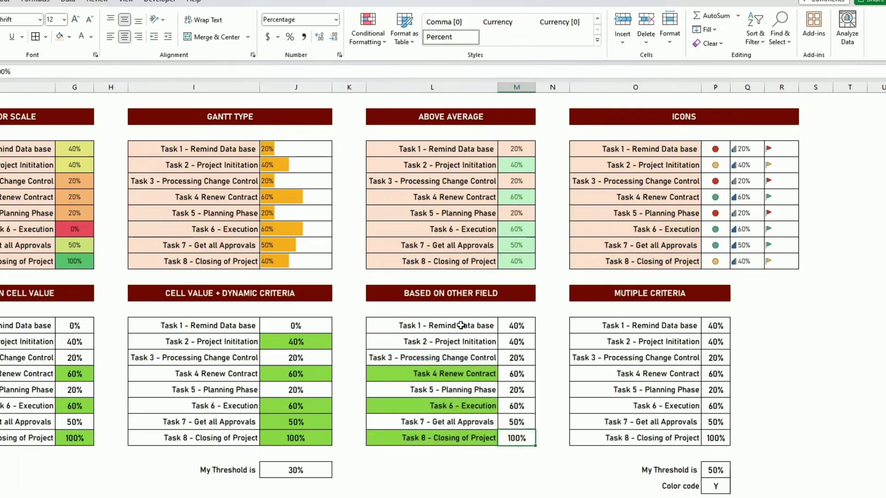
left_click(461, 325)
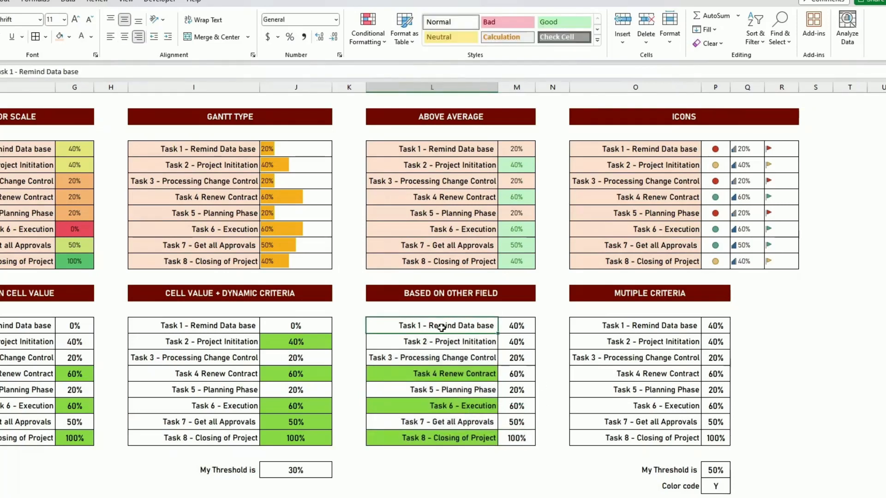
left_click(368, 30)
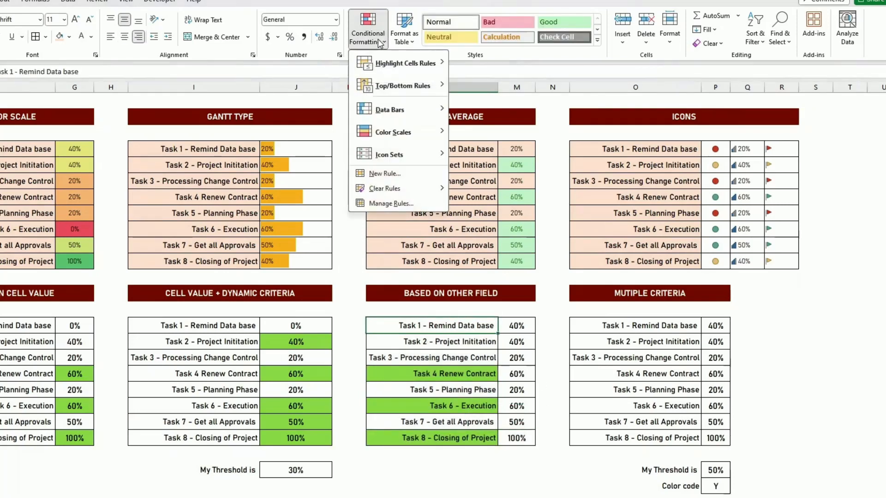
left_click(402, 203)
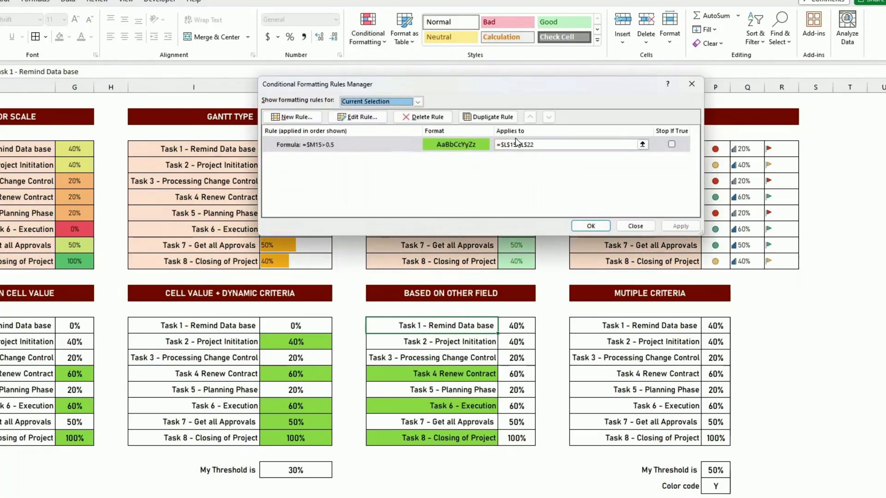
Check the rule's applies-to range and close the conditional formatting rules manager
left_click(544, 146)
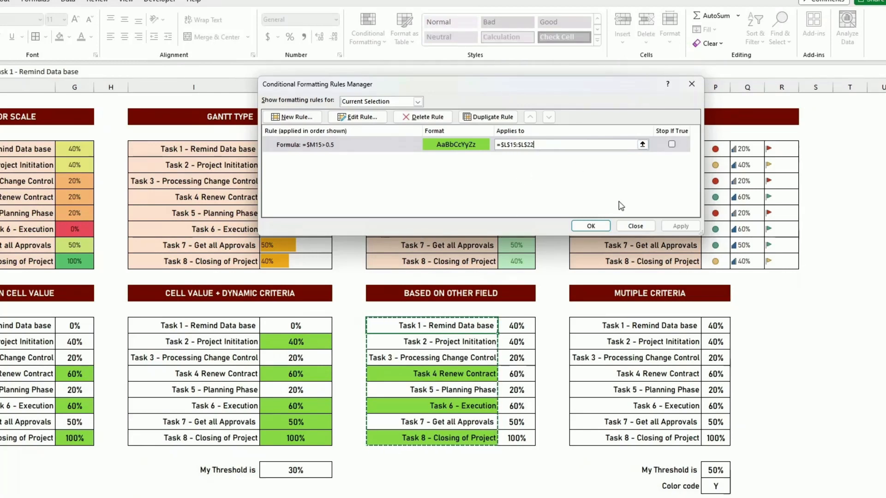
left_click(605, 227)
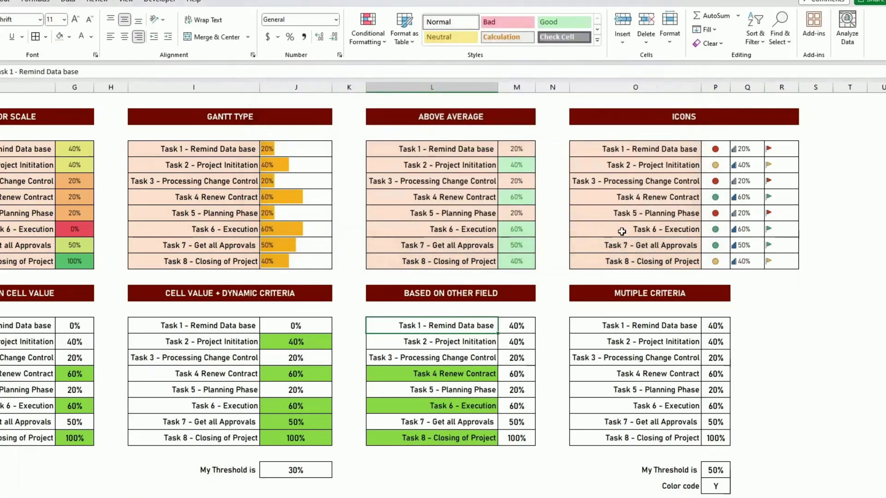
left_click(615, 306)
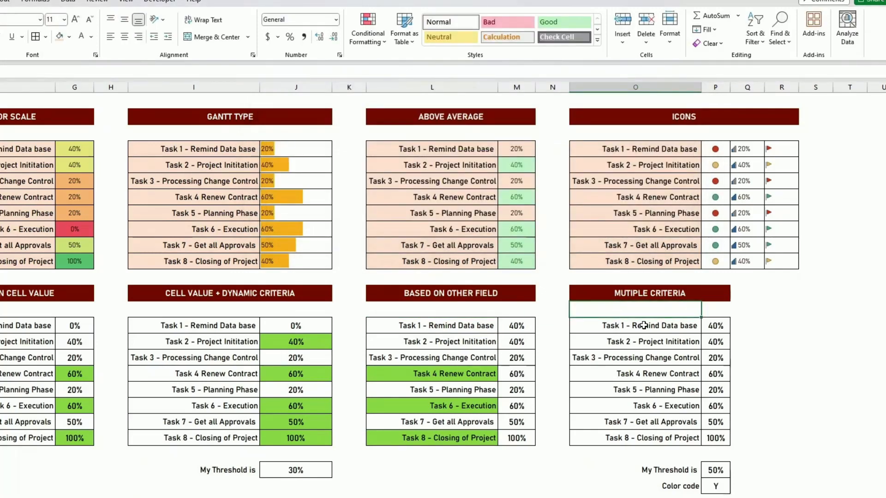
left_click(690, 327)
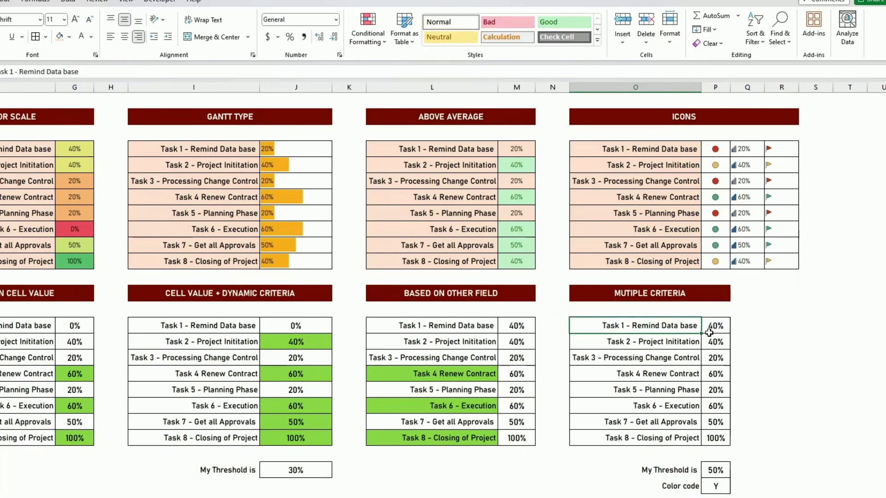
left_click(300, 473)
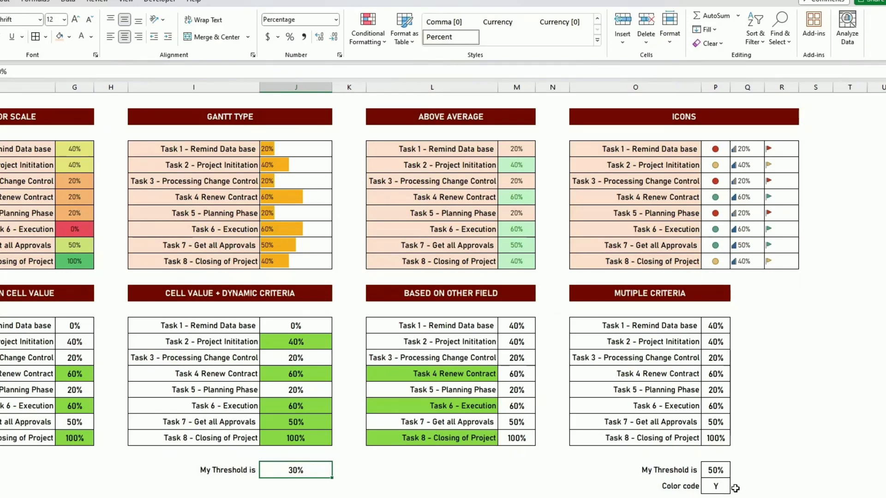
left_click(717, 490)
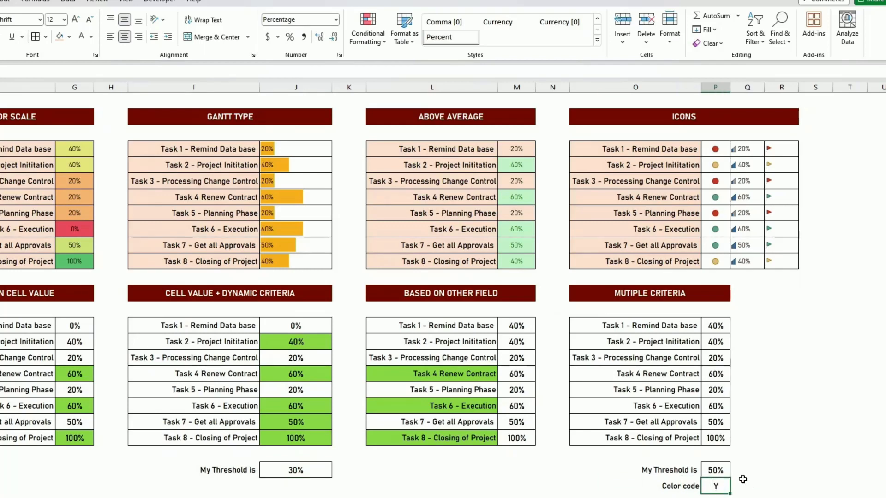
left_click(719, 470)
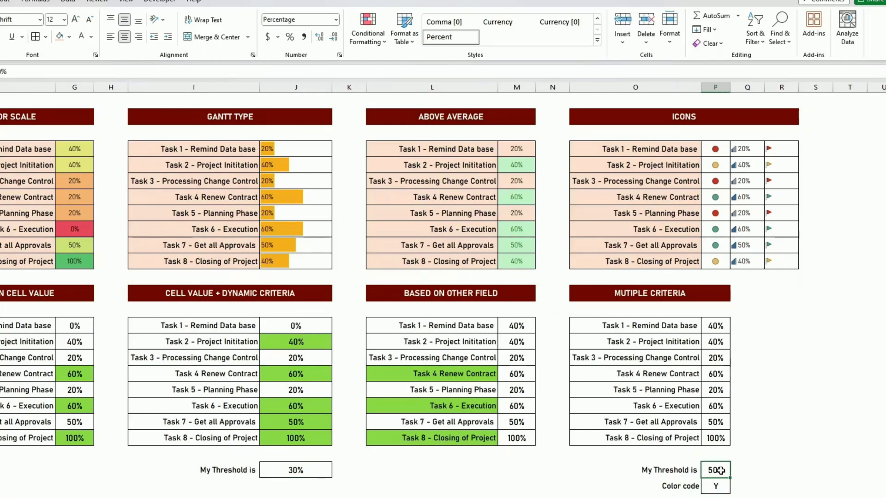
left_click(771, 485)
Create a new formula-based rule for O15:O22 with the formula =AND($P15>$P$24,$P$25="Y")
left_click_drag(676, 325, 681, 439)
left_click(367, 46)
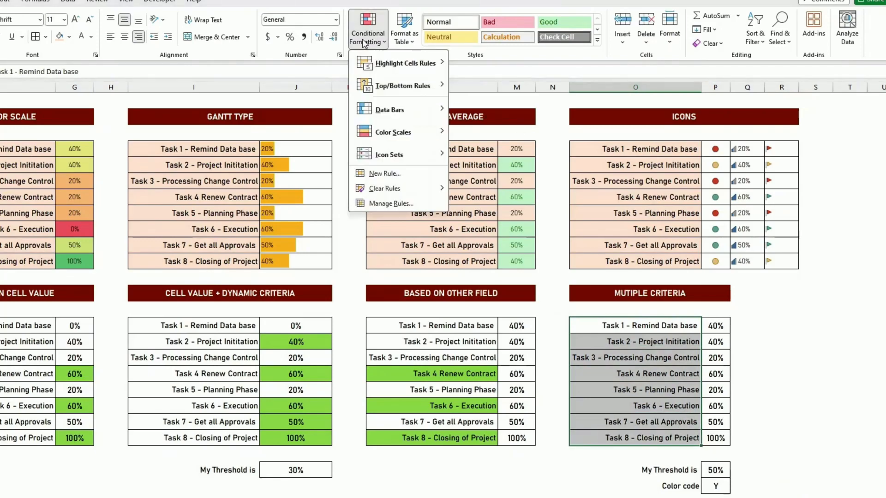
left_click(417, 174)
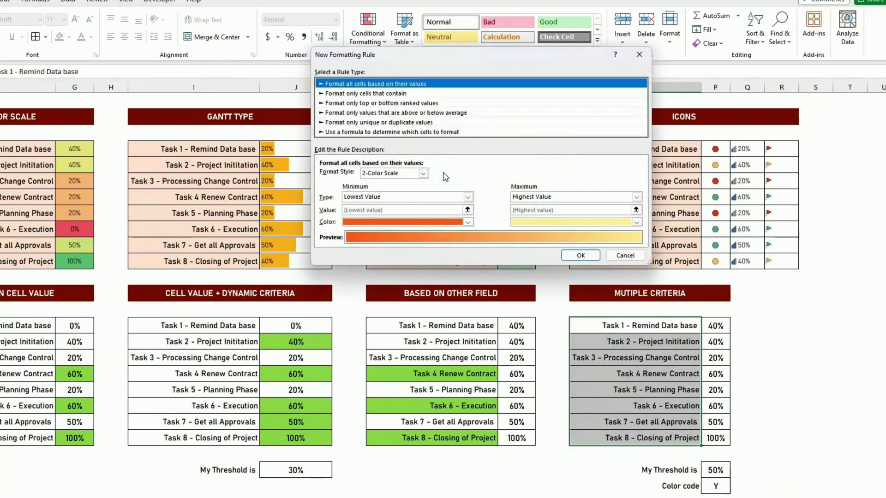
left_click(350, 132)
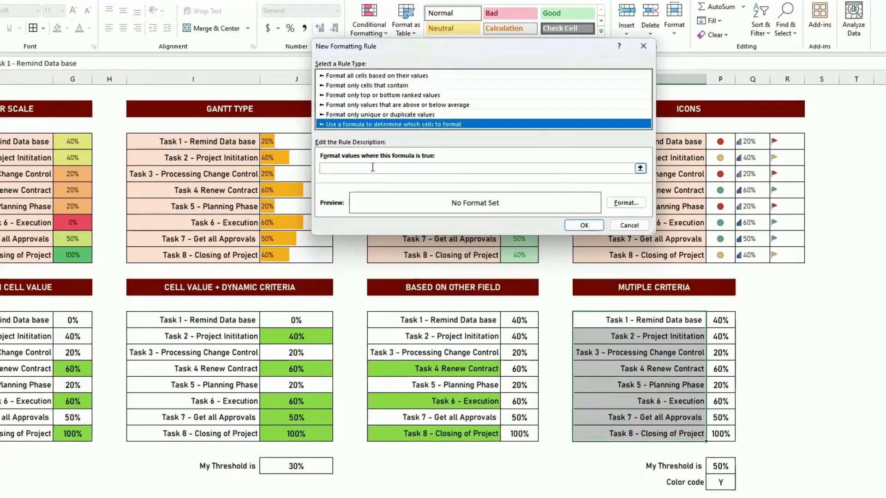
left_click(367, 176)
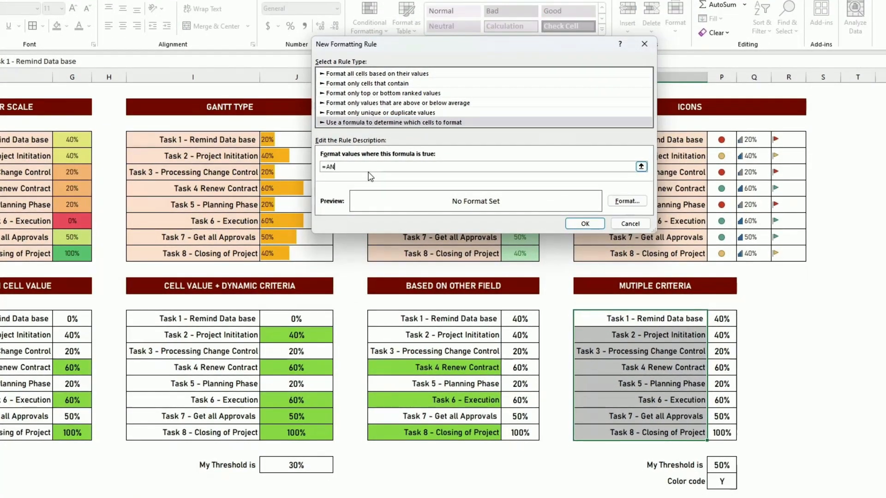
left_click(717, 319)
key("BackSpace")
key("BackSpace")
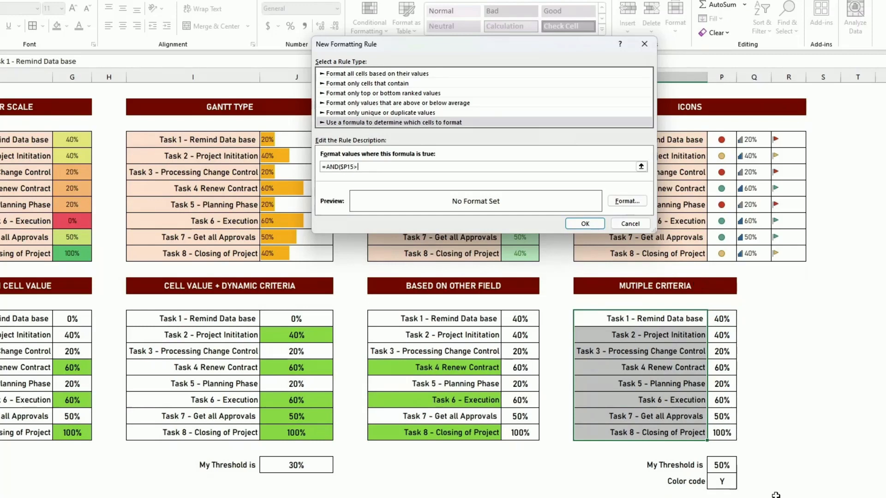
left_click(722, 465)
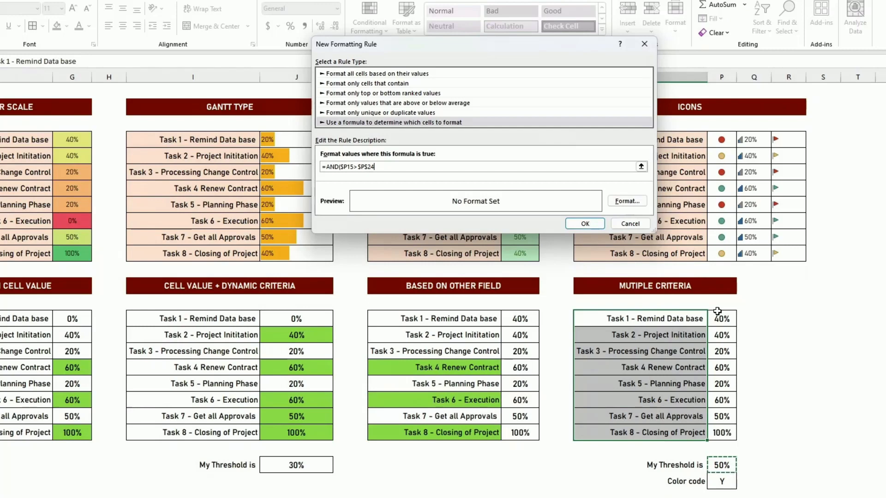
type(",")
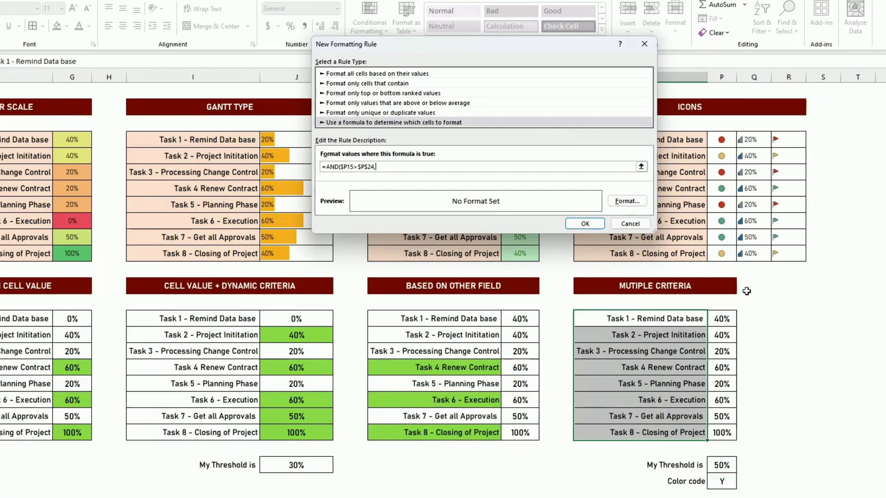
left_click(722, 481)
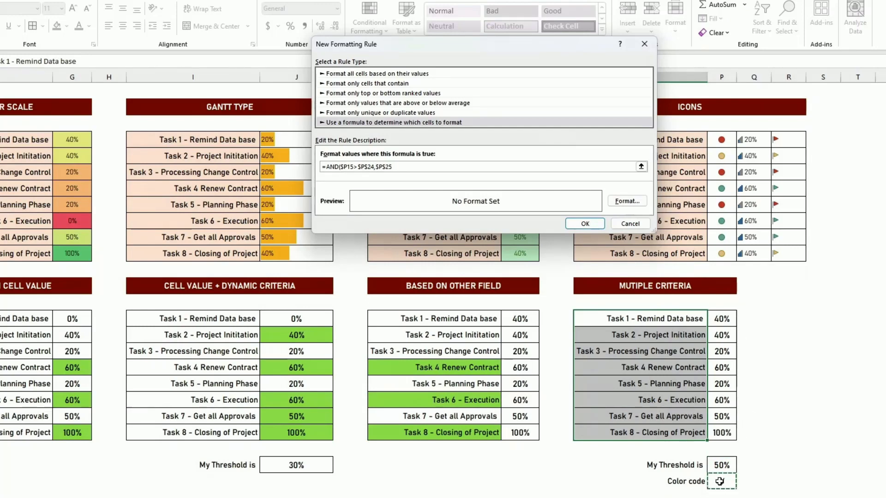
type("=\"Y\")")
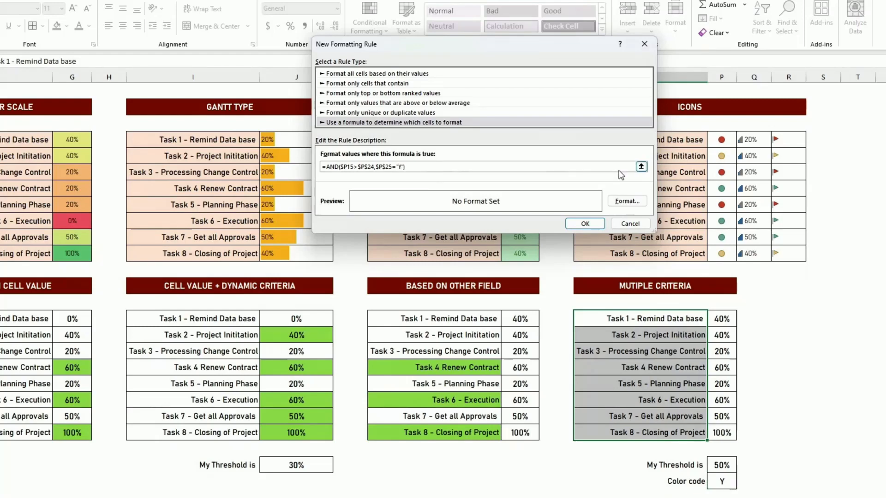
Give the new rule a green fill and apply it
left_click(630, 202)
left_click(398, 121)
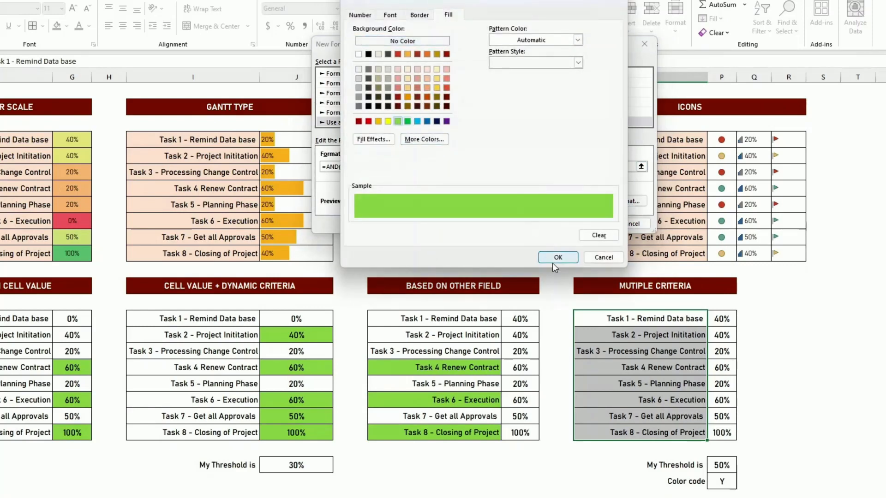
left_click(558, 257)
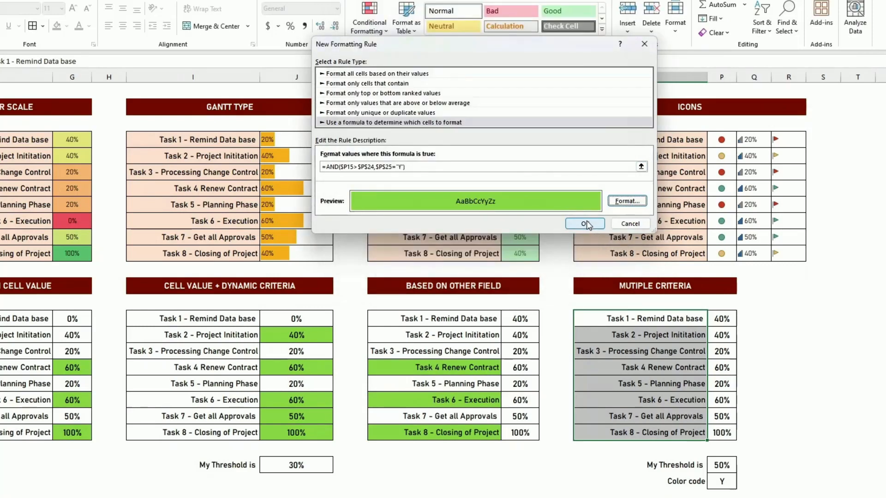
left_click(585, 224)
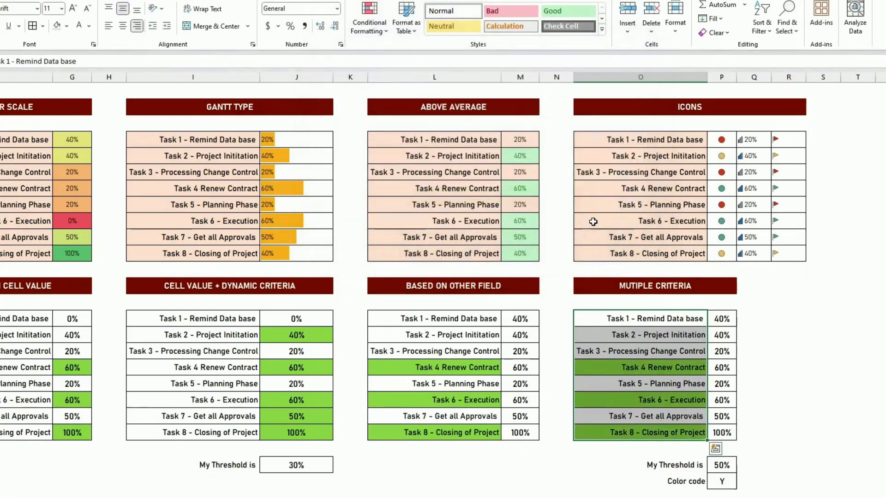
Switch the color code in P25 to N and back to Y to test the rule
left_click(780, 384)
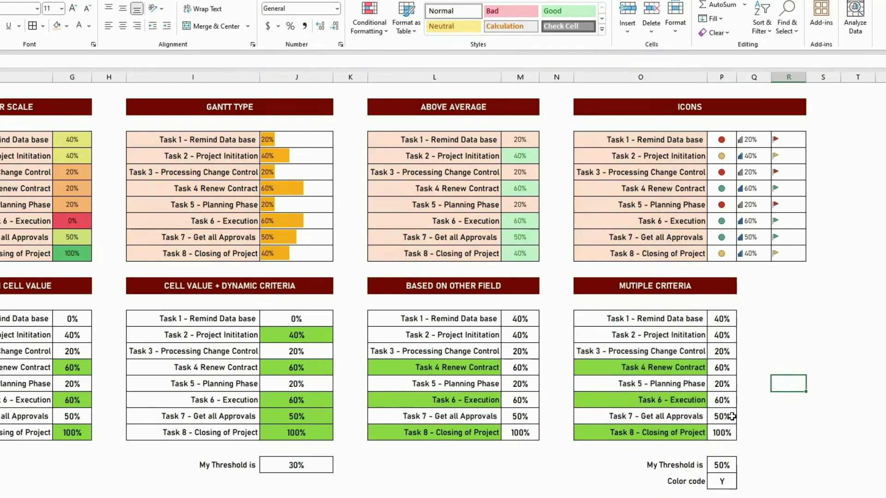
left_click(720, 482)
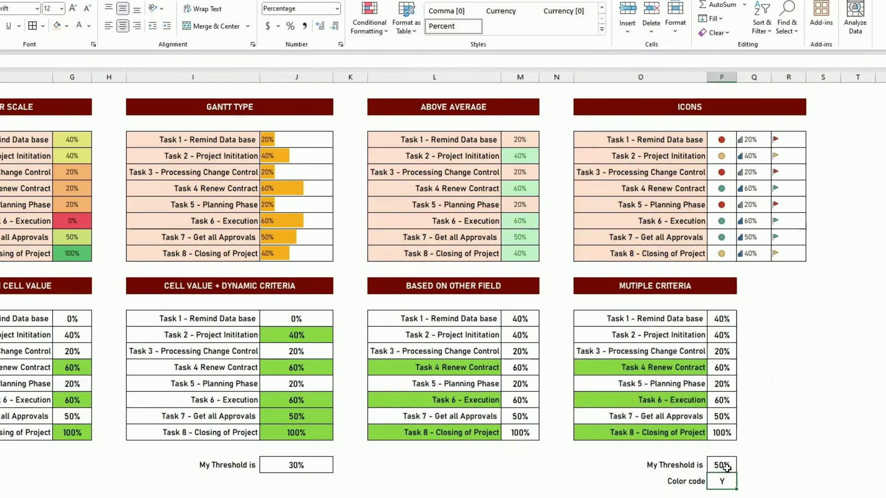
type("N")
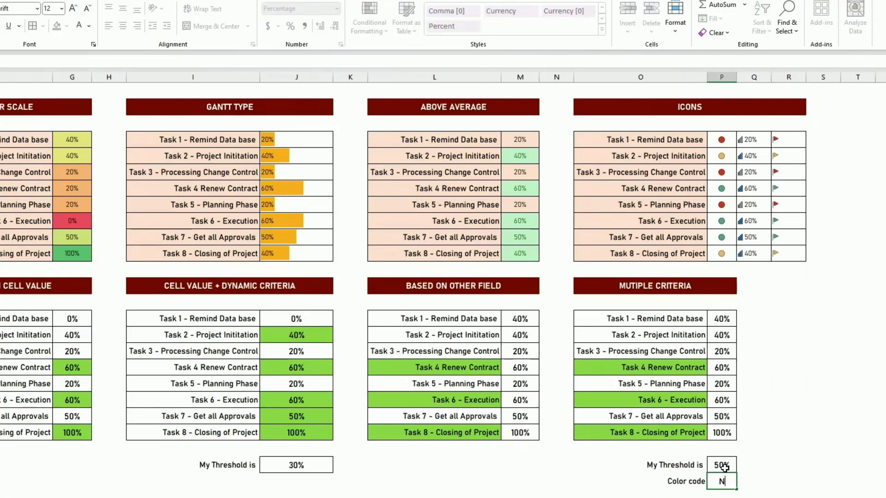
key("ctrl+Return")
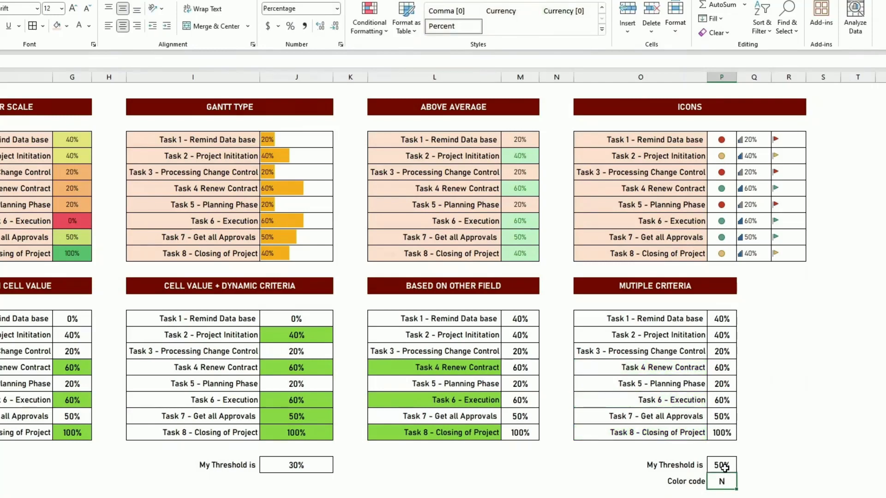
type("Y")
key("ctrl+Return")
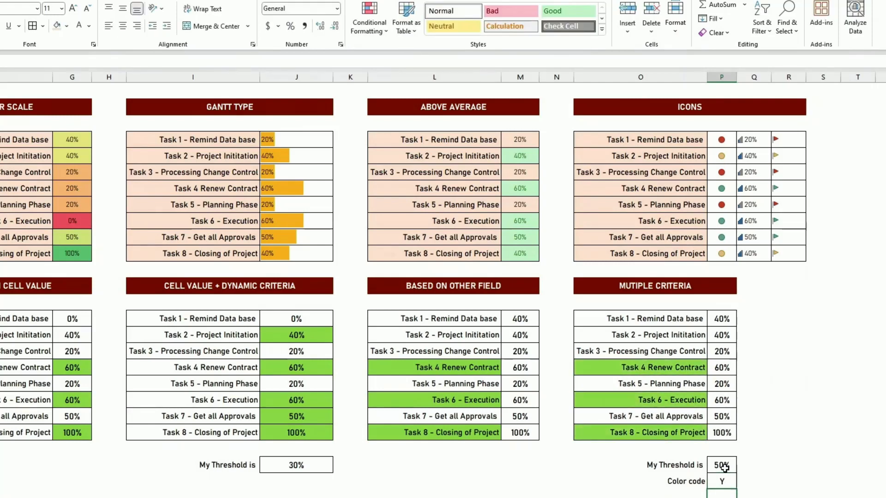
Raise the threshold in P24 to 70%
left_click(725, 467)
type("70")
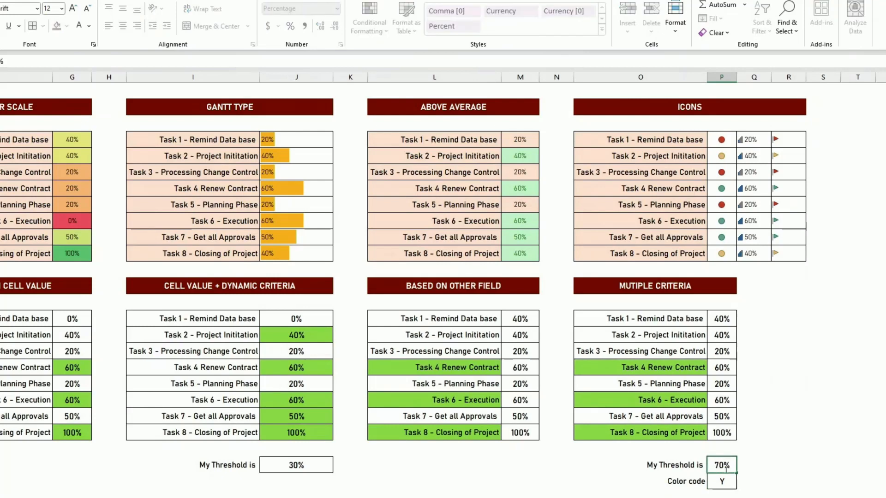
key("Return")
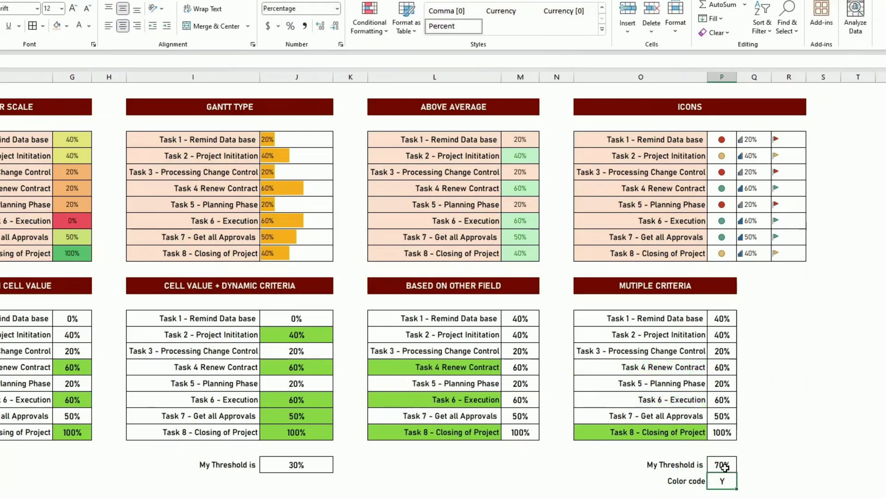
left_click(726, 432)
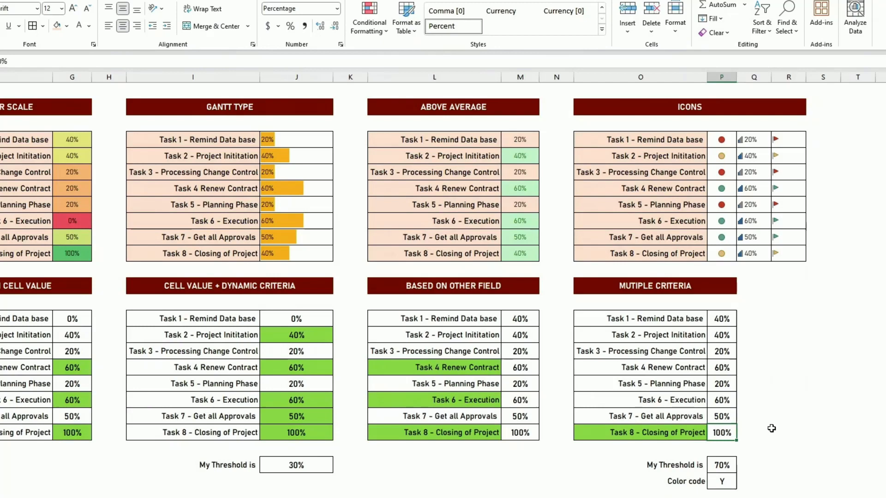